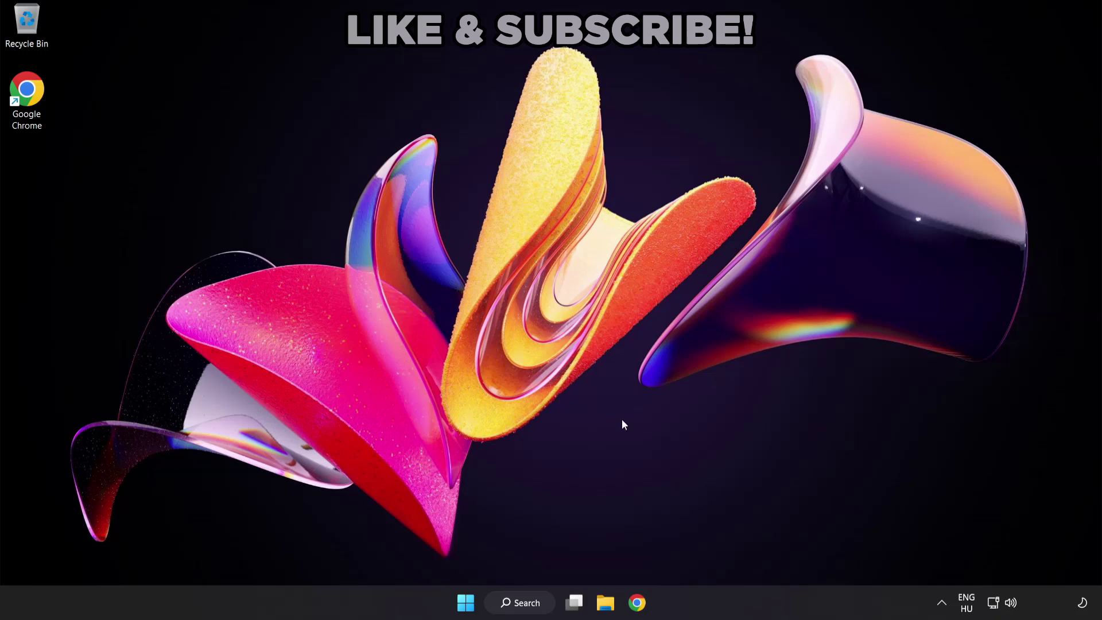
# - Switch the sound output from CABLE Input to Speakers (High Definition Audio Device) via Quick Settings
pyautogui.click(1012, 605)
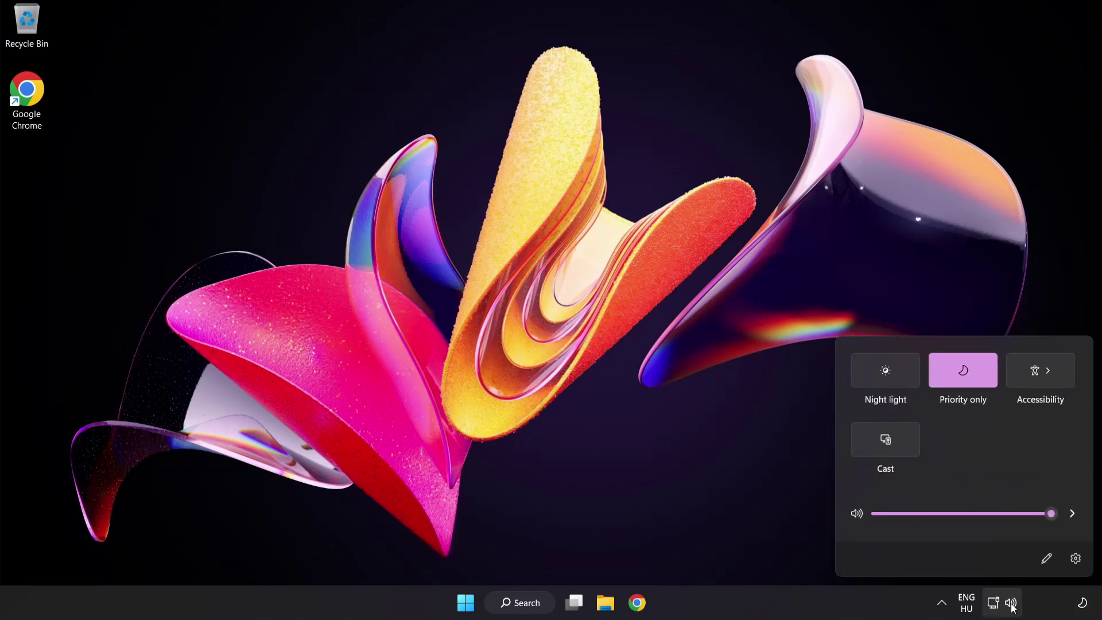
pyautogui.click(1071, 515)
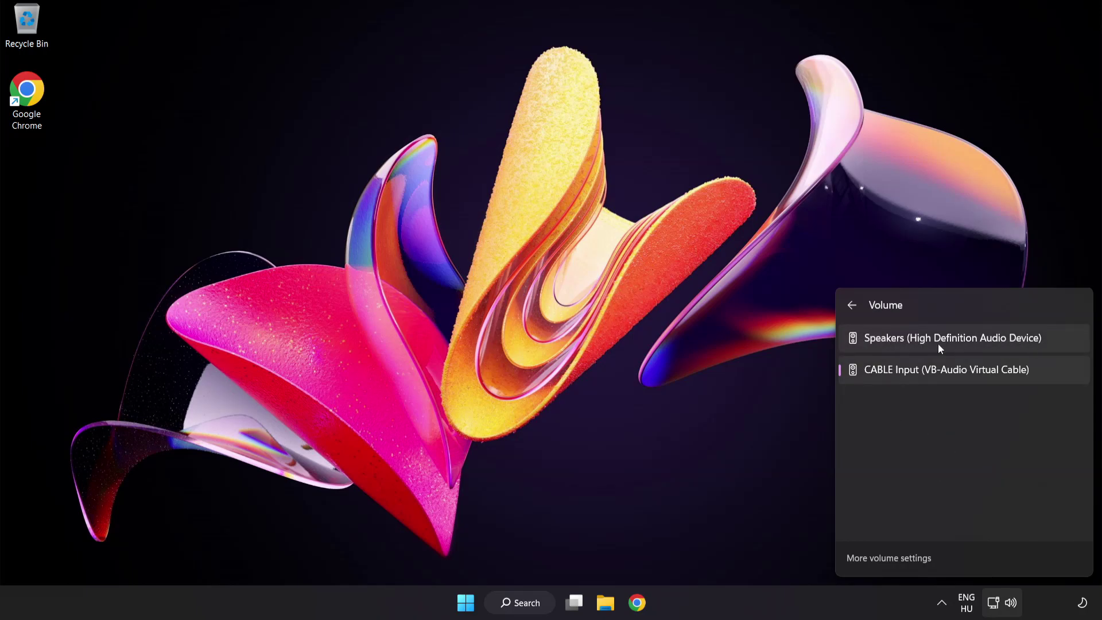
pyautogui.click(1054, 341)
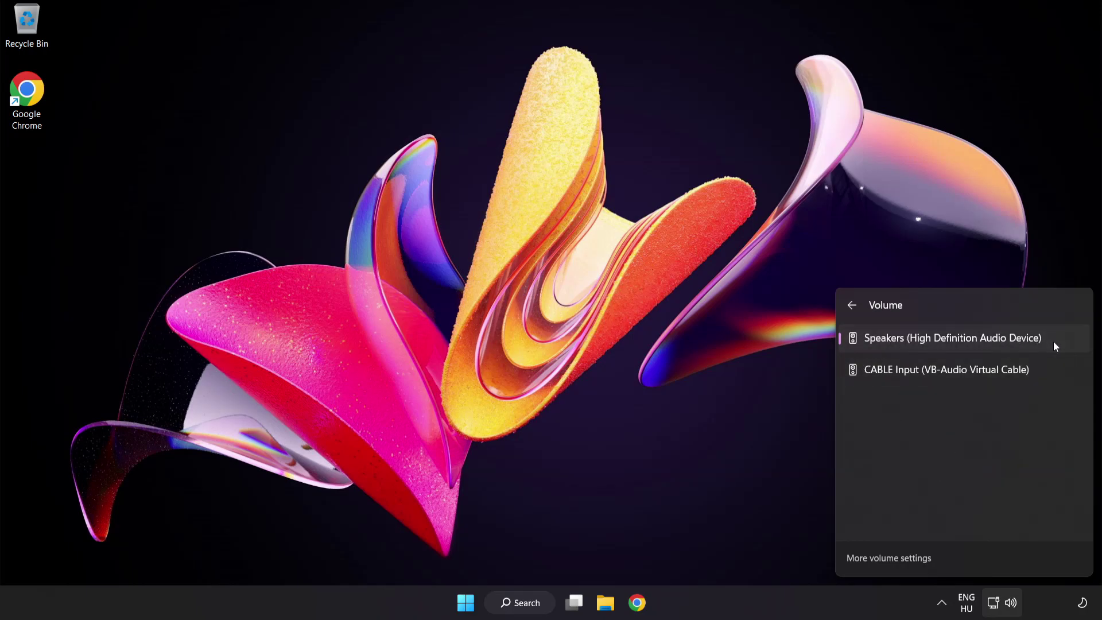
pyautogui.click(524, 299)
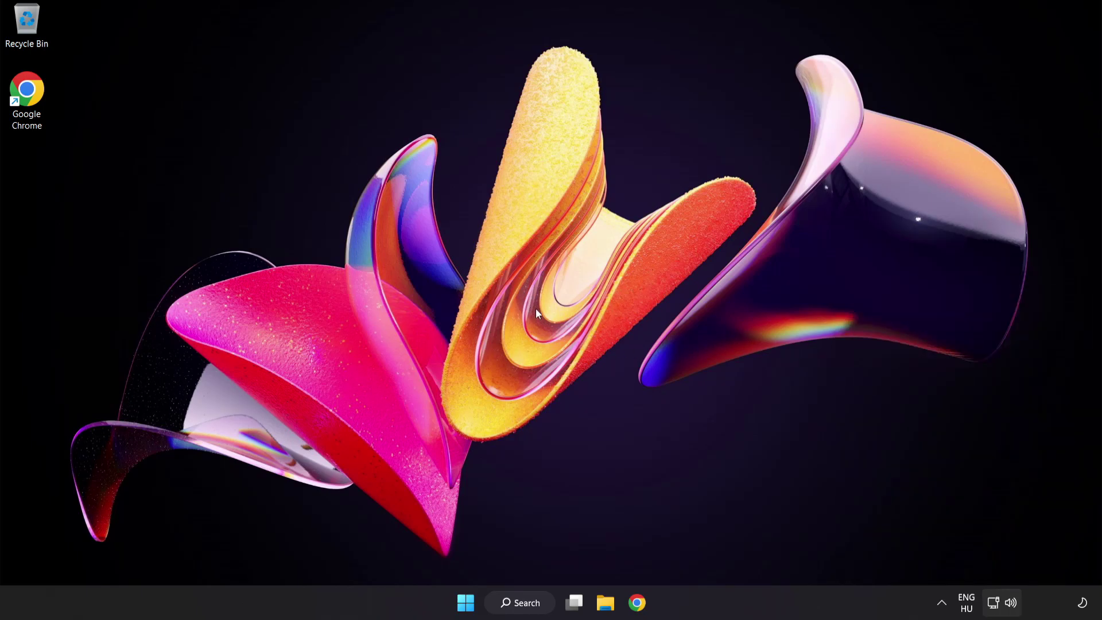
# - Reset sound devices and app volumes to recommended defaults in the volume mixer, then close Settings
pyautogui.rightClick(1011, 604)
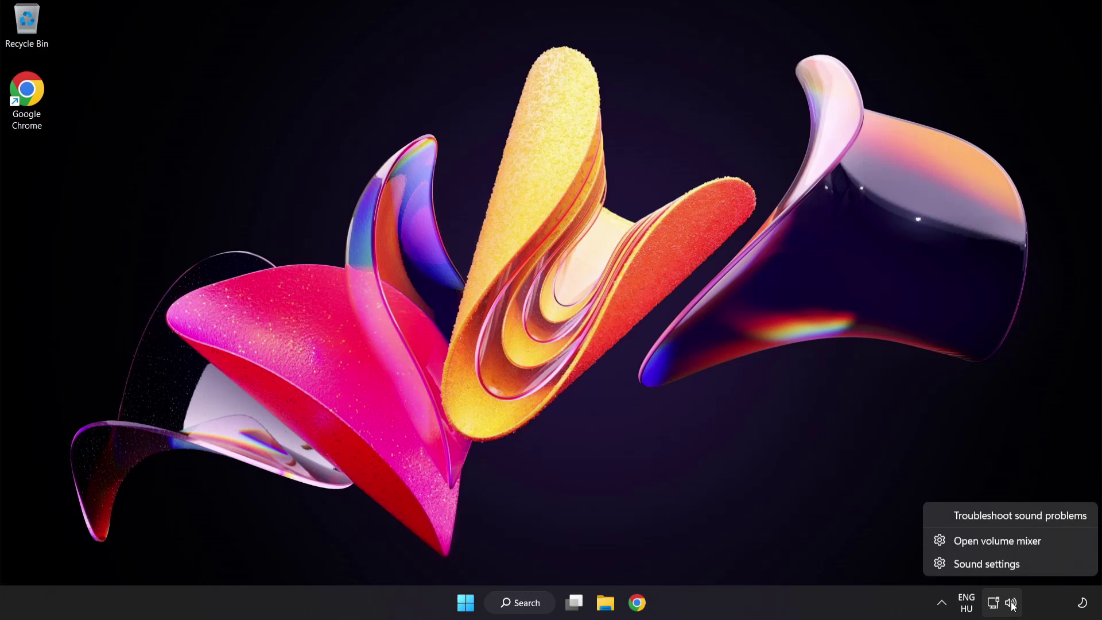
pyautogui.click(1058, 546)
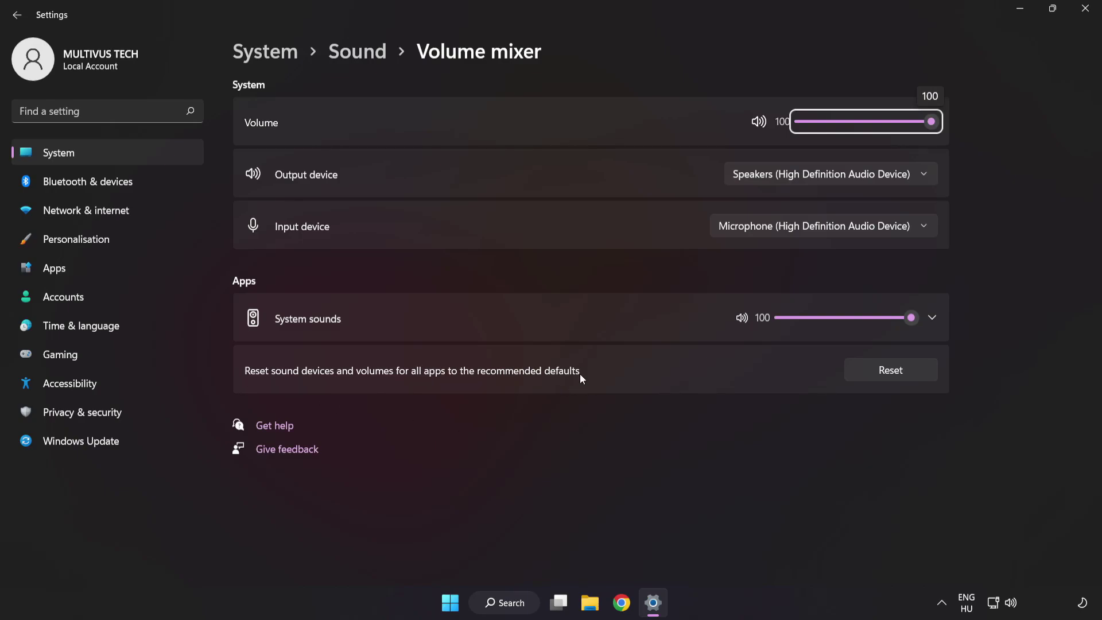
pyautogui.click(913, 376)
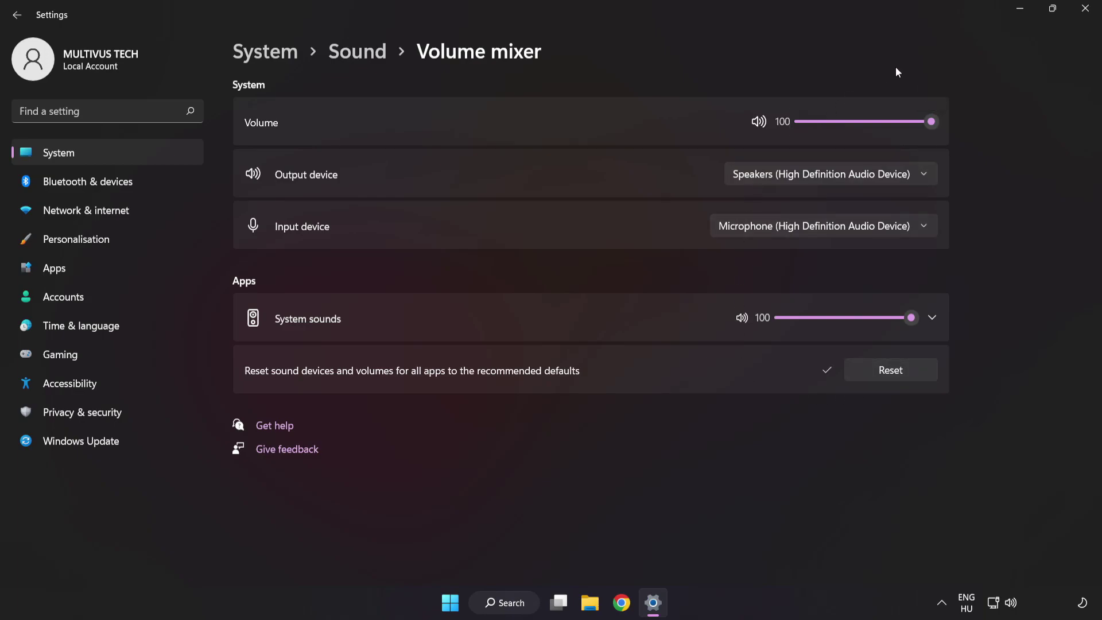
pyautogui.click(1086, 10)
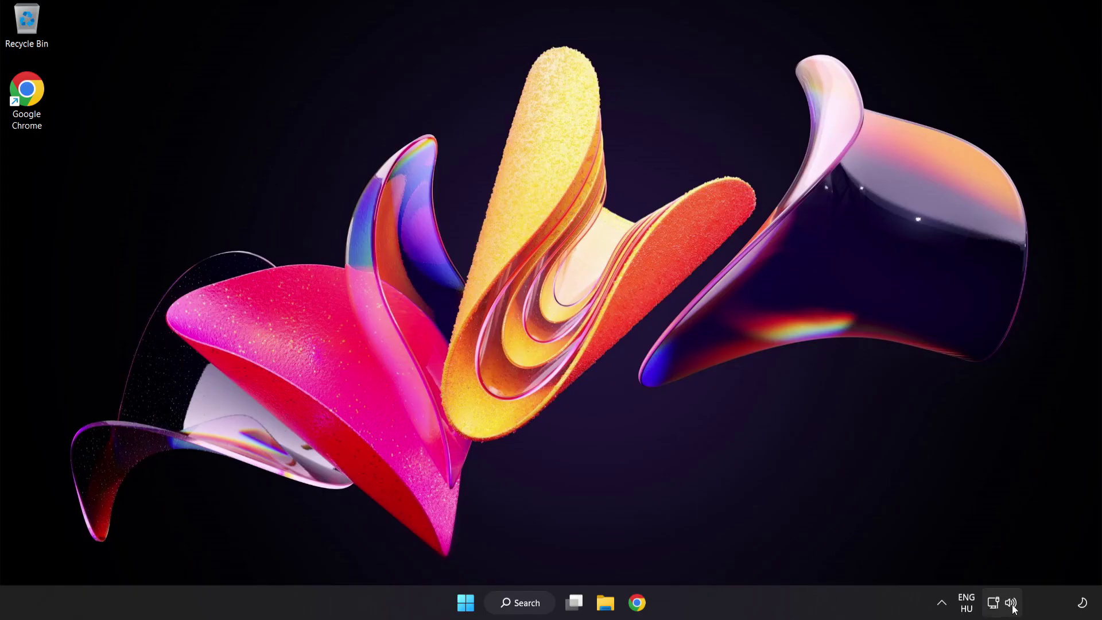
# - Open the Sound settings page from the tray icon and set the output volume to 100
pyautogui.rightClick(1012, 604)
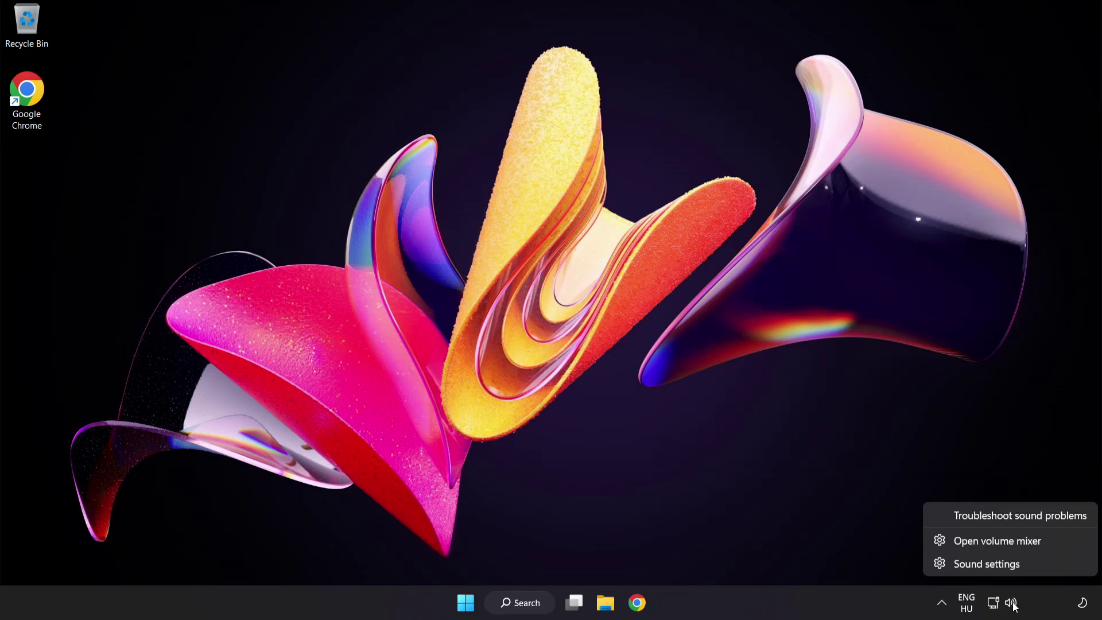
pyautogui.click(1023, 566)
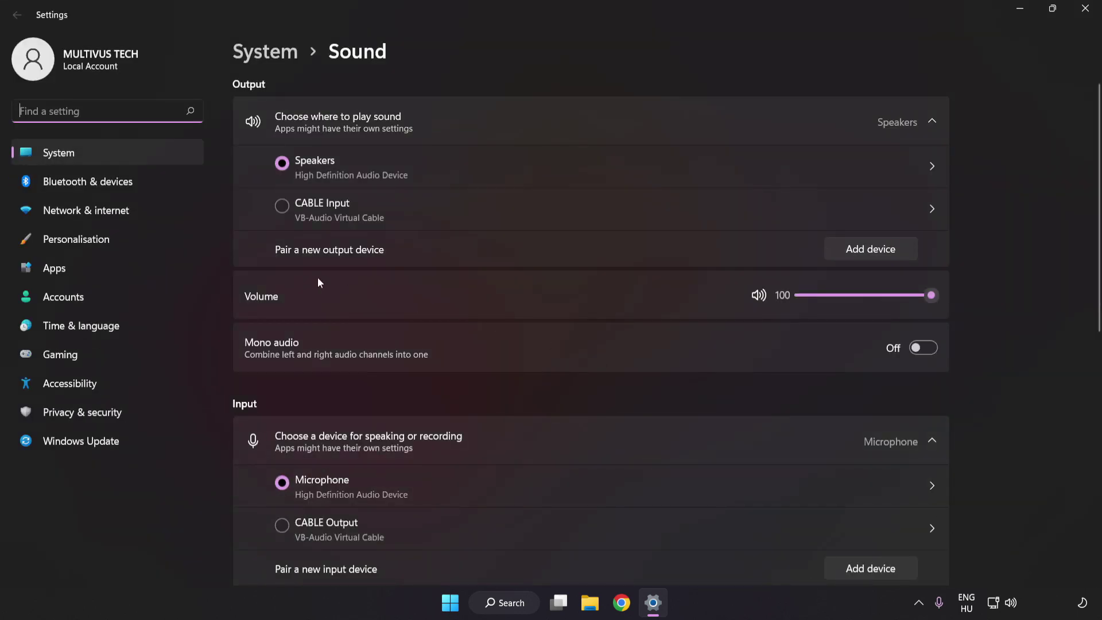
pyautogui.moveTo(920, 298)
pyautogui.mouseDown()
pyautogui.moveTo(887, 299)
pyautogui.moveTo(1034, 300)
pyautogui.mouseUp()
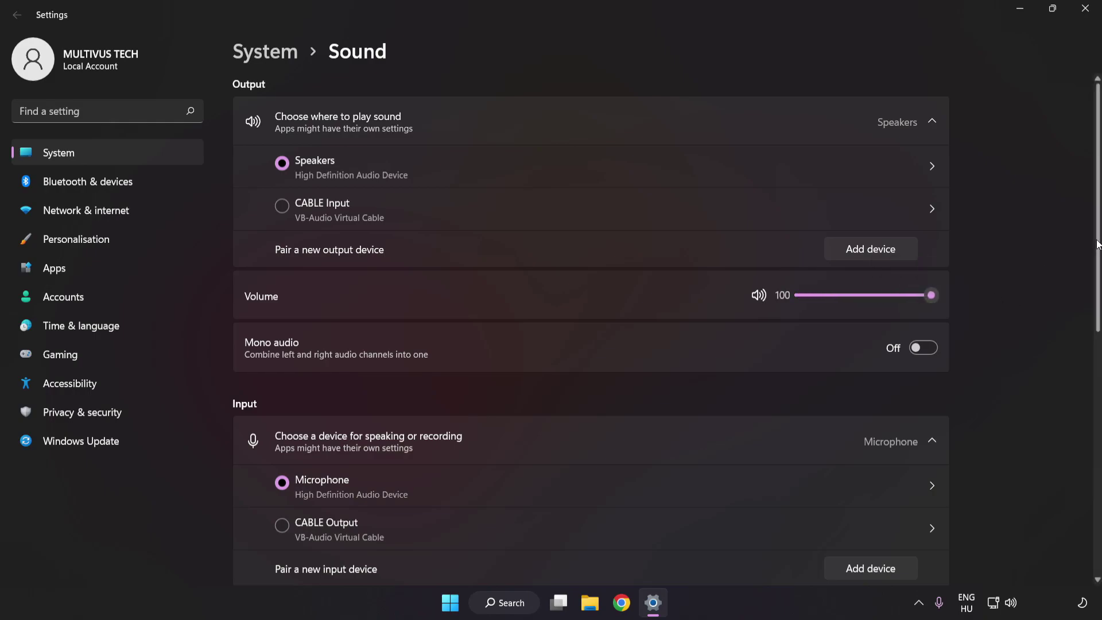
pyautogui.scroll(-2, 1085, 385)
pyautogui.scroll(-2, 1084, 384)
pyautogui.scroll(-2, 1081, 400)
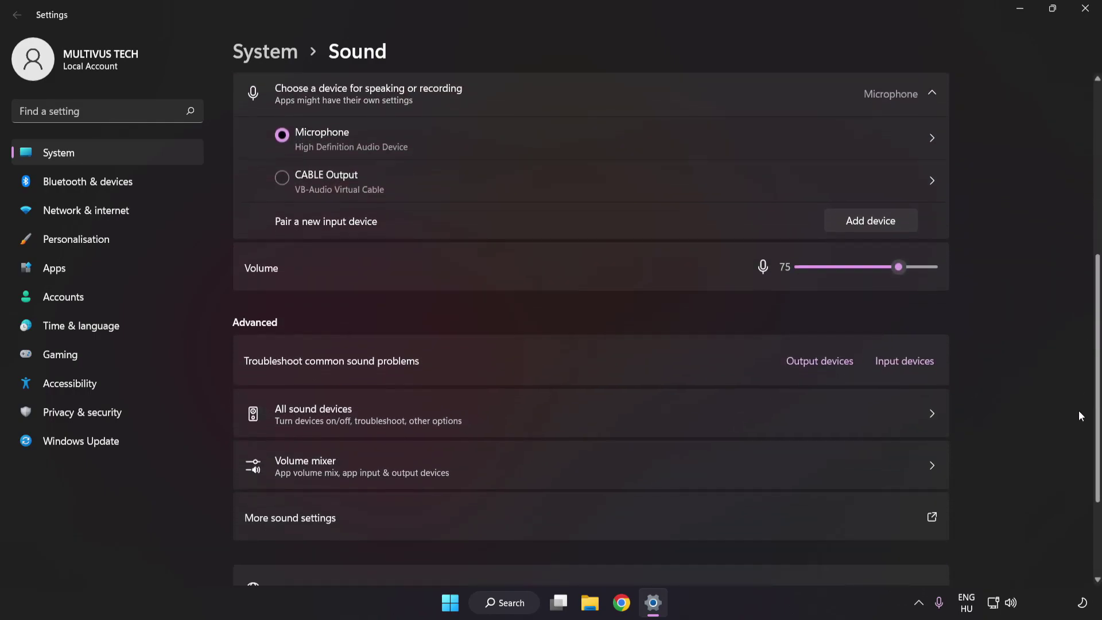
pyautogui.scroll(-2, 1081, 427)
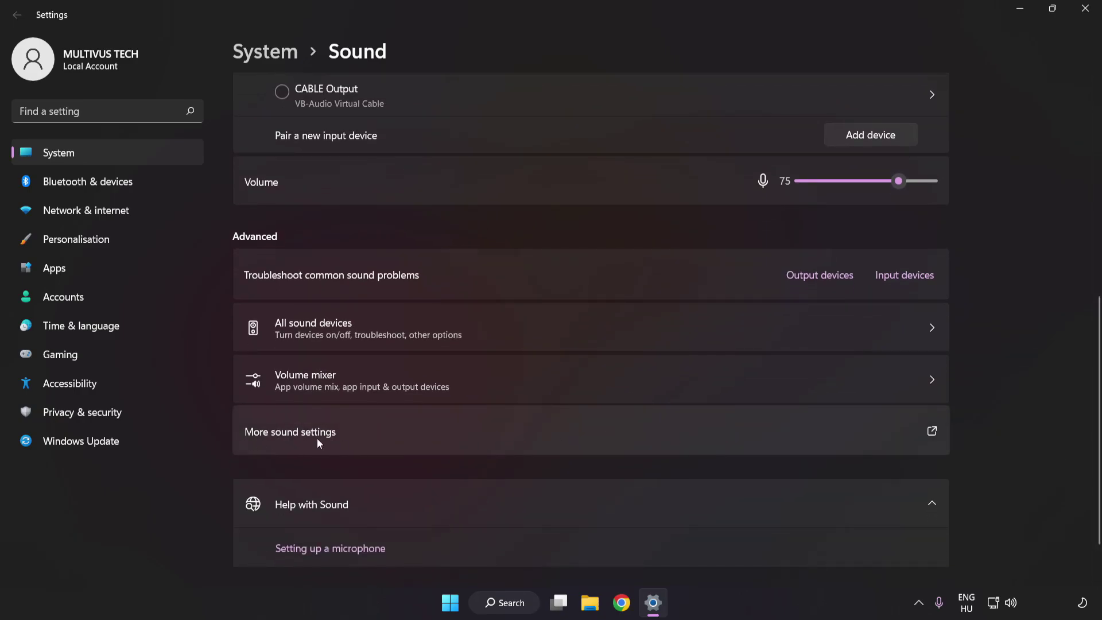
# - Disable the CABLE Input playback device in the classic Sound panel so Speakers is the only active output
pyautogui.click(507, 431)
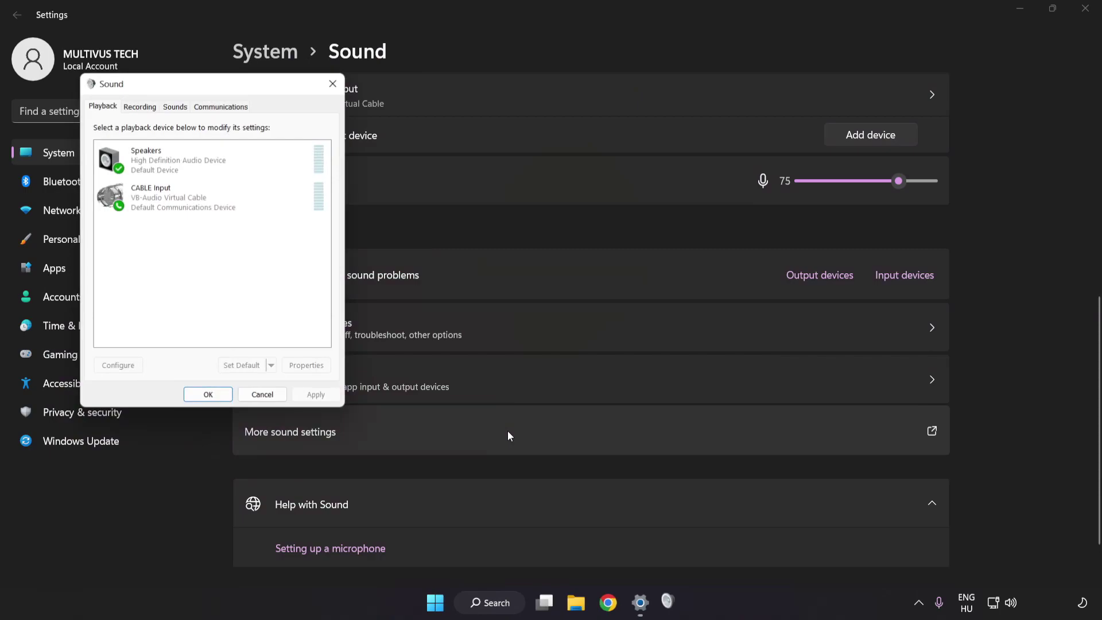
pyautogui.moveTo(215, 89); pyautogui.dragTo(550, 163)
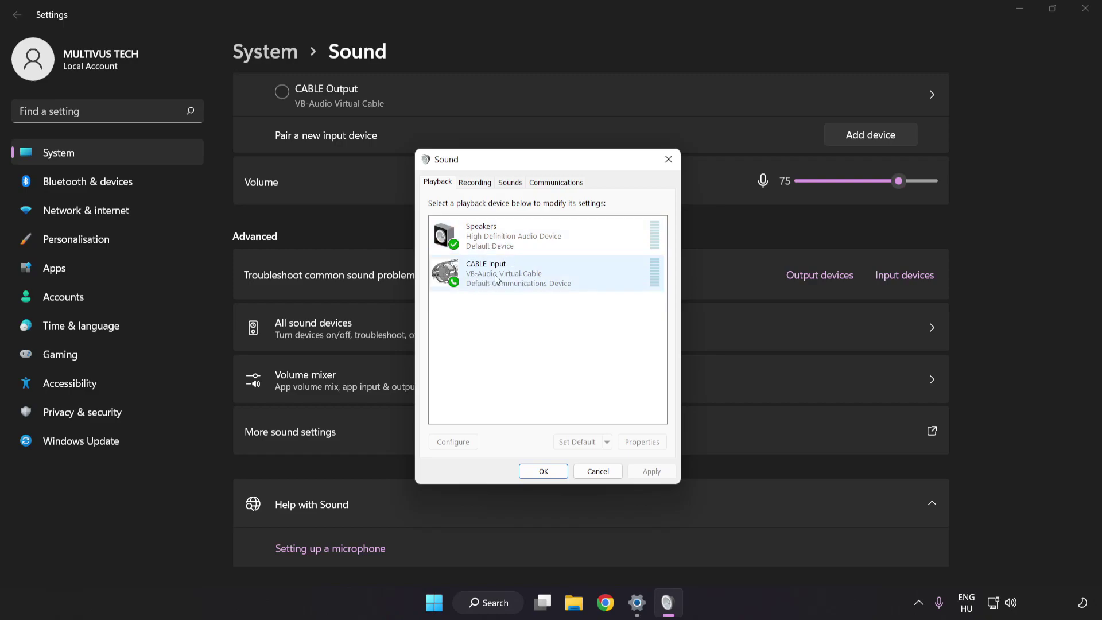
pyautogui.rightClick(536, 276)
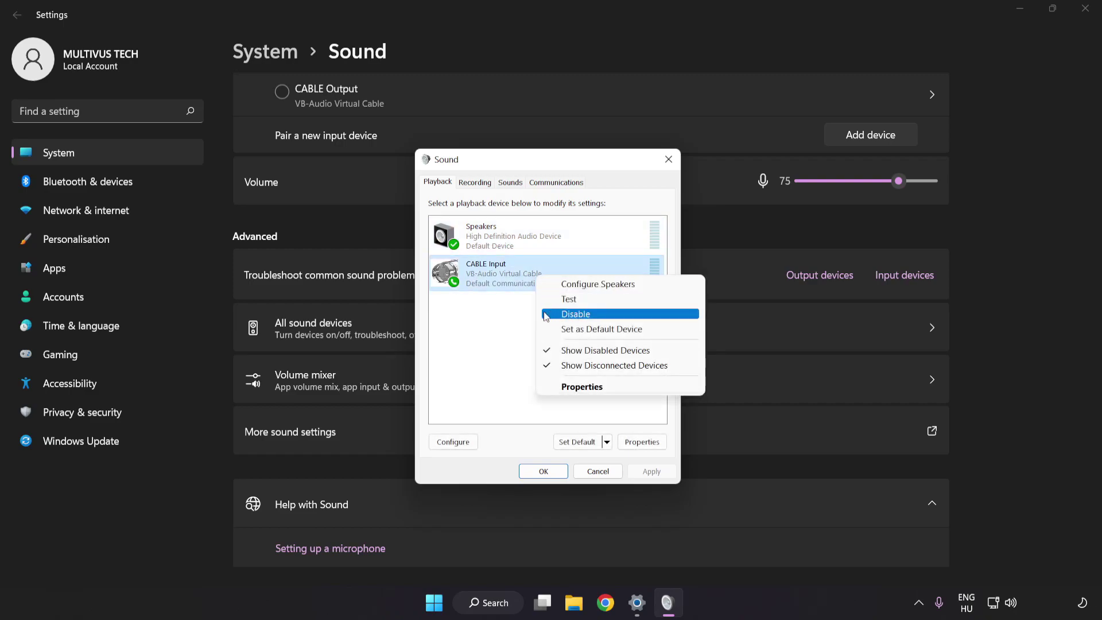
pyautogui.click(588, 316)
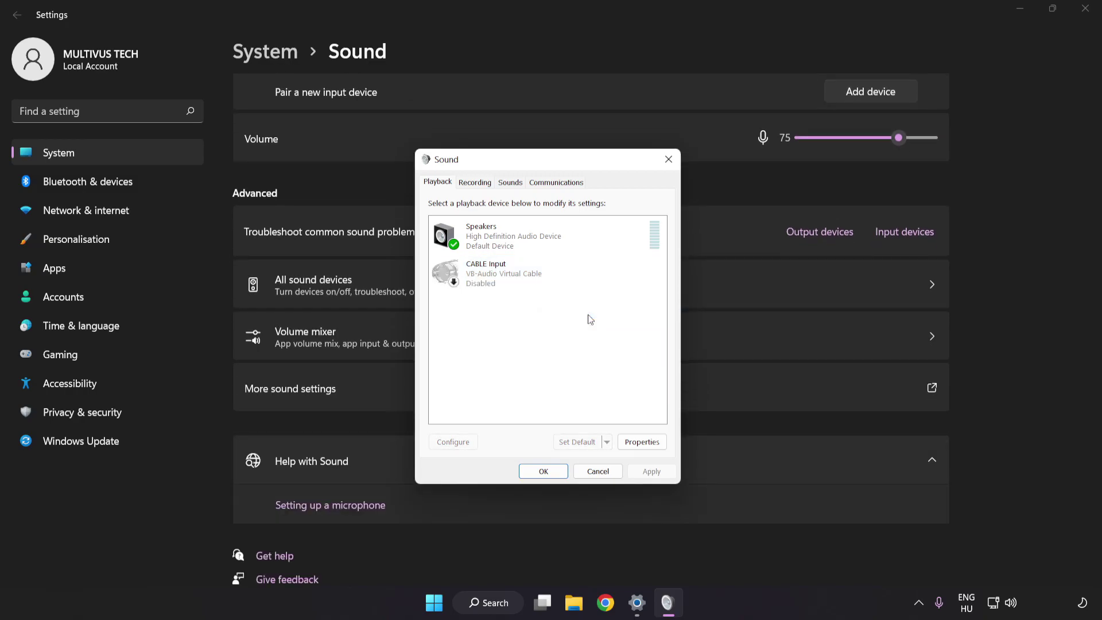
# - Start the speaker setup wizard for Speakers and choose the 7.1 Surround configuration
pyautogui.click(515, 241)
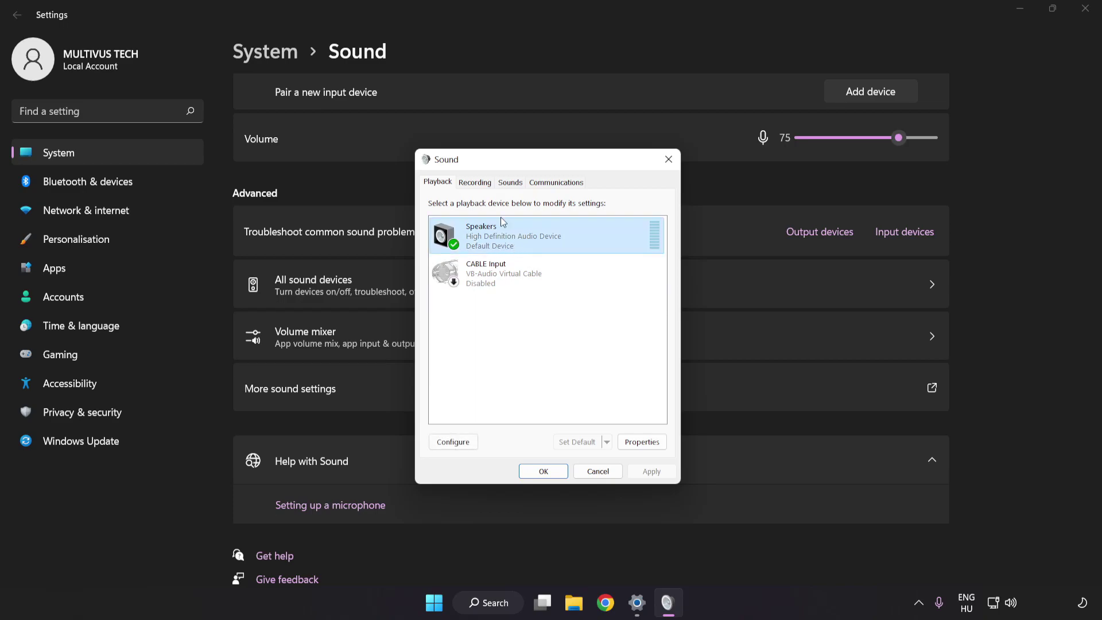
pyautogui.rightClick(573, 235)
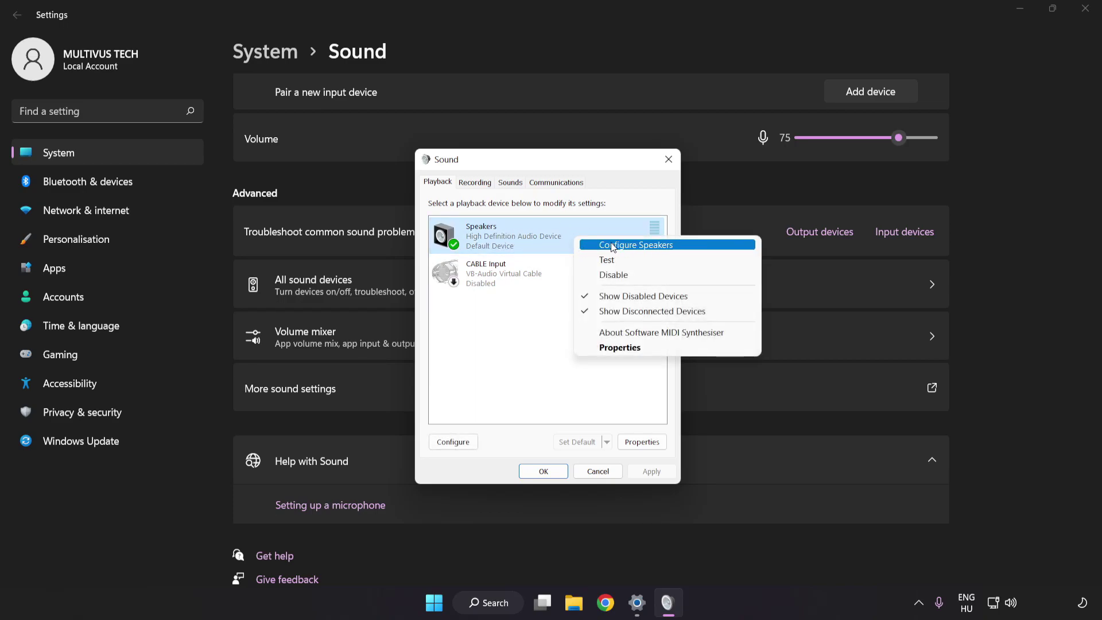
pyautogui.click(685, 251)
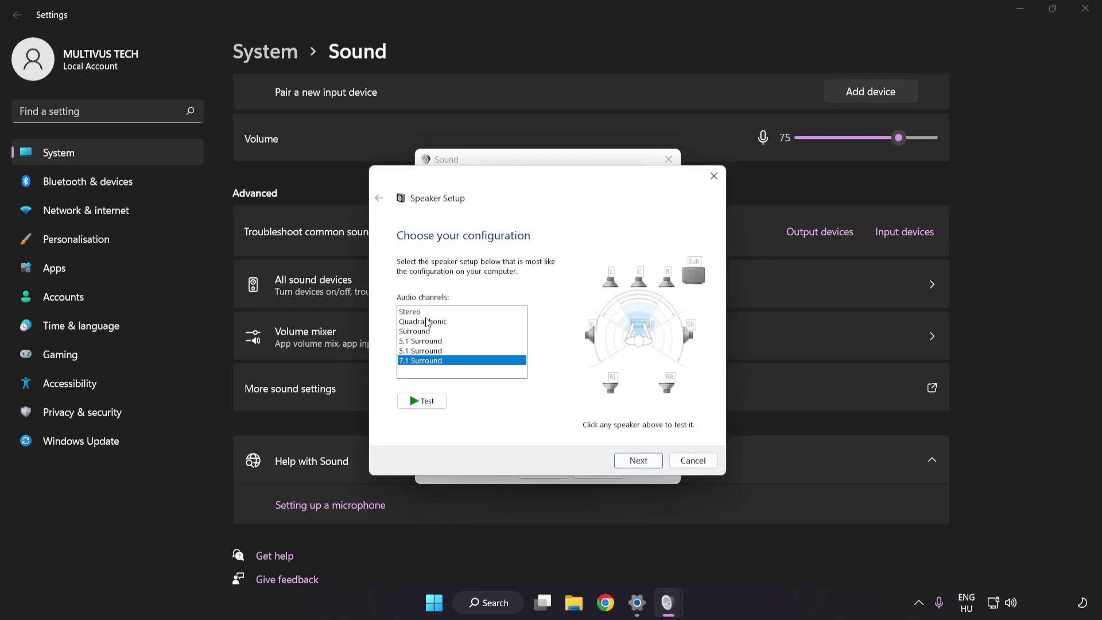
pyautogui.moveTo(422, 312); pyautogui.dragTo(427, 361)
# - Keep all optional and full-range speakers enabled and finish the 7.1 Surround setup
pyautogui.click(638, 461)
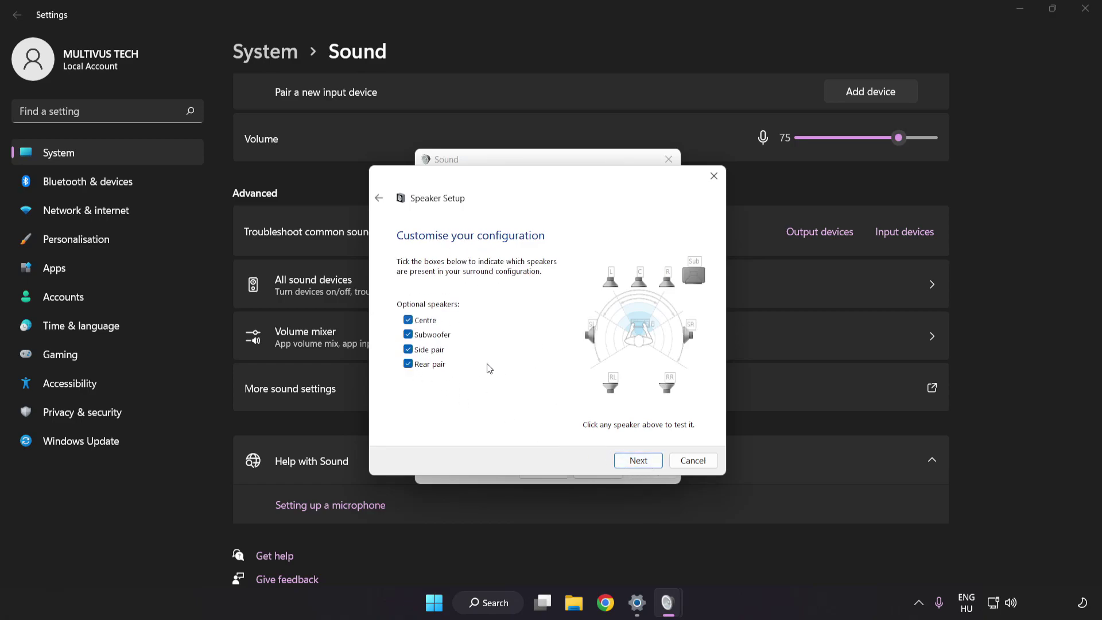
pyautogui.click(638, 461)
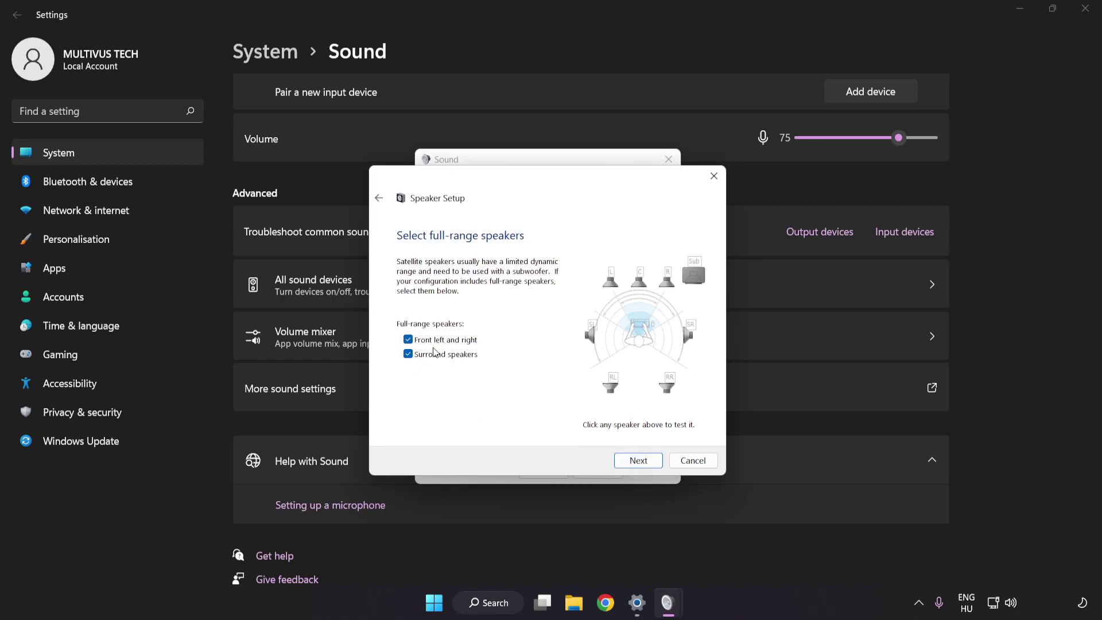
pyautogui.click(635, 460)
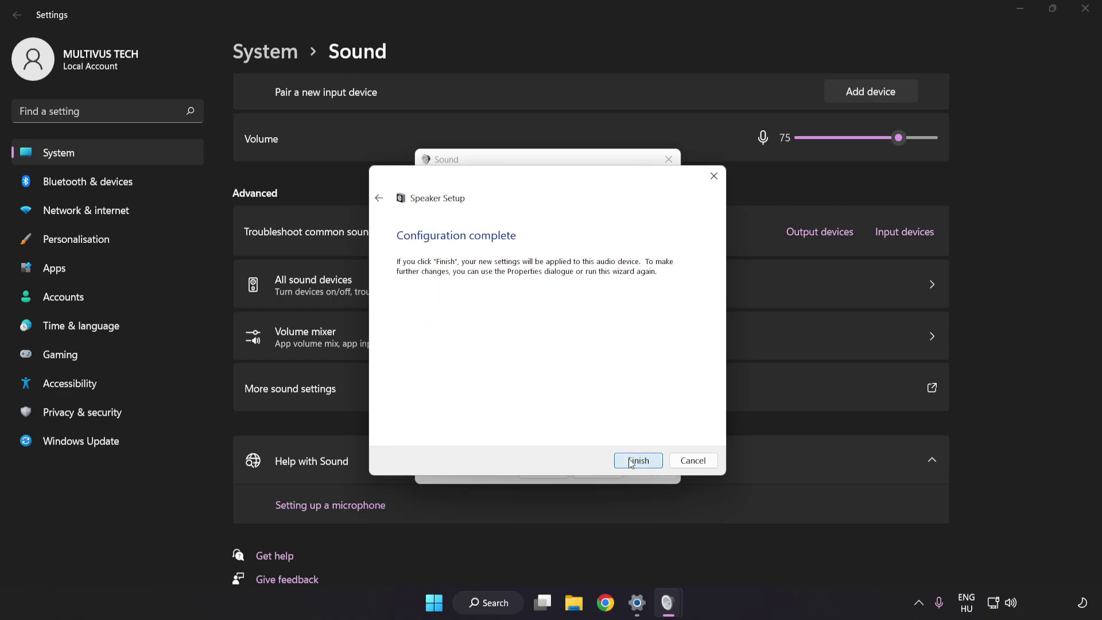
pyautogui.click(635, 460)
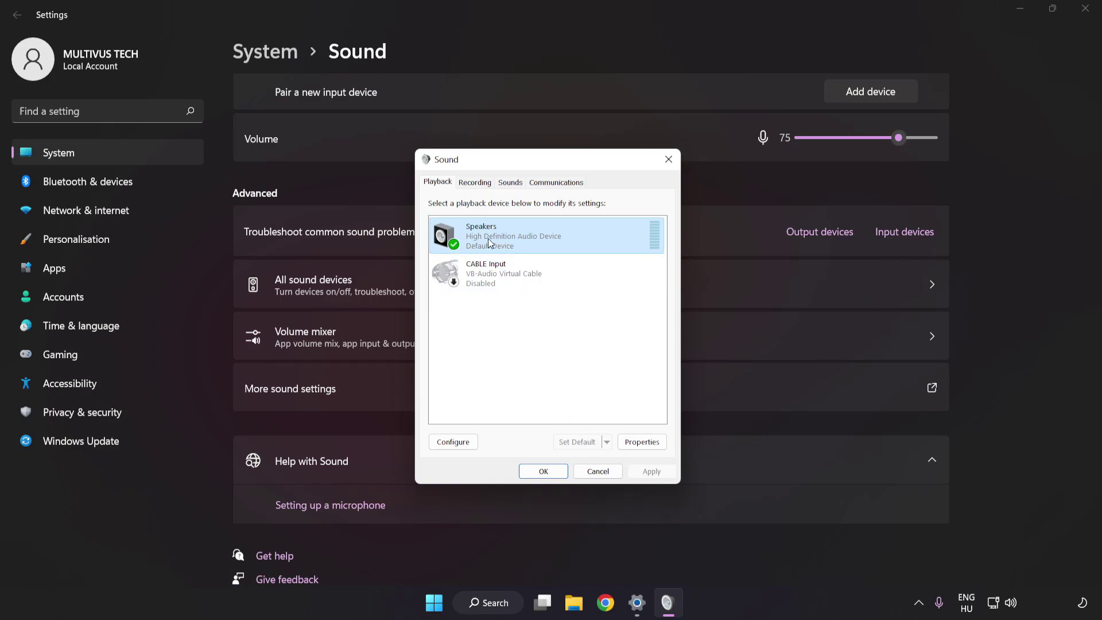
# - Disable all audio enhancements in the Speakers properties
pyautogui.click(644, 443)
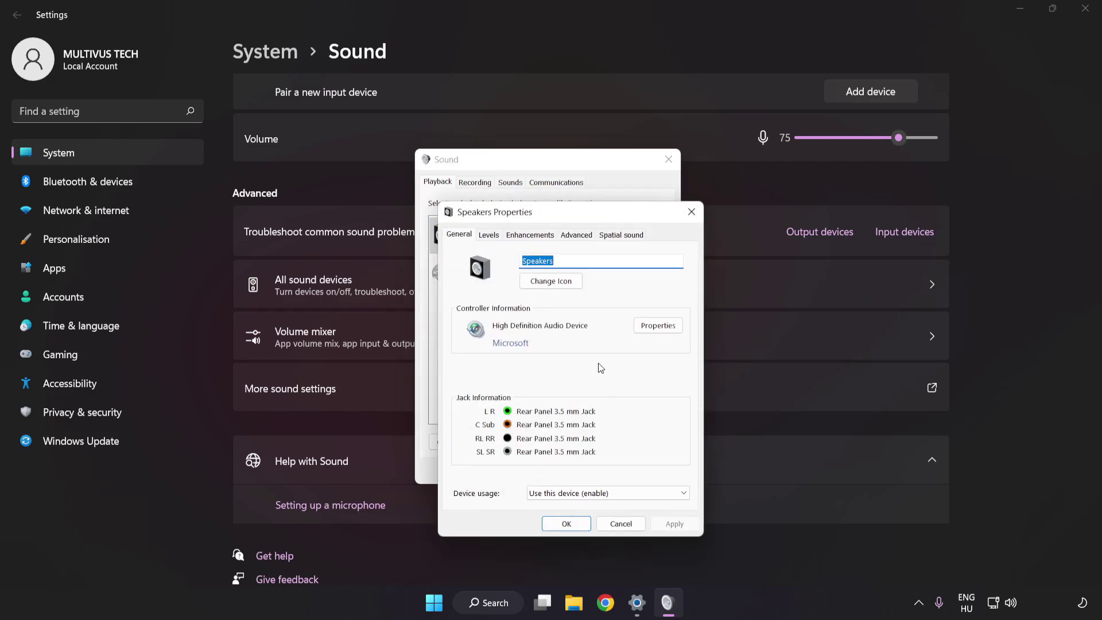
pyautogui.moveTo(549, 192); pyautogui.dragTo(536, 176)
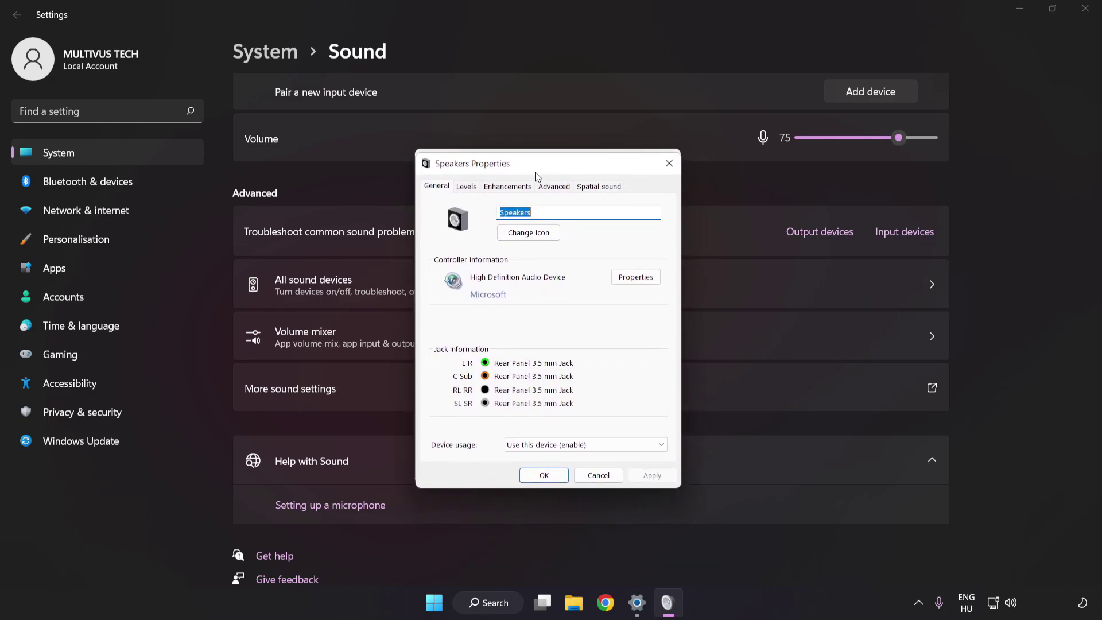
pyautogui.click(499, 188)
pyautogui.click(438, 249)
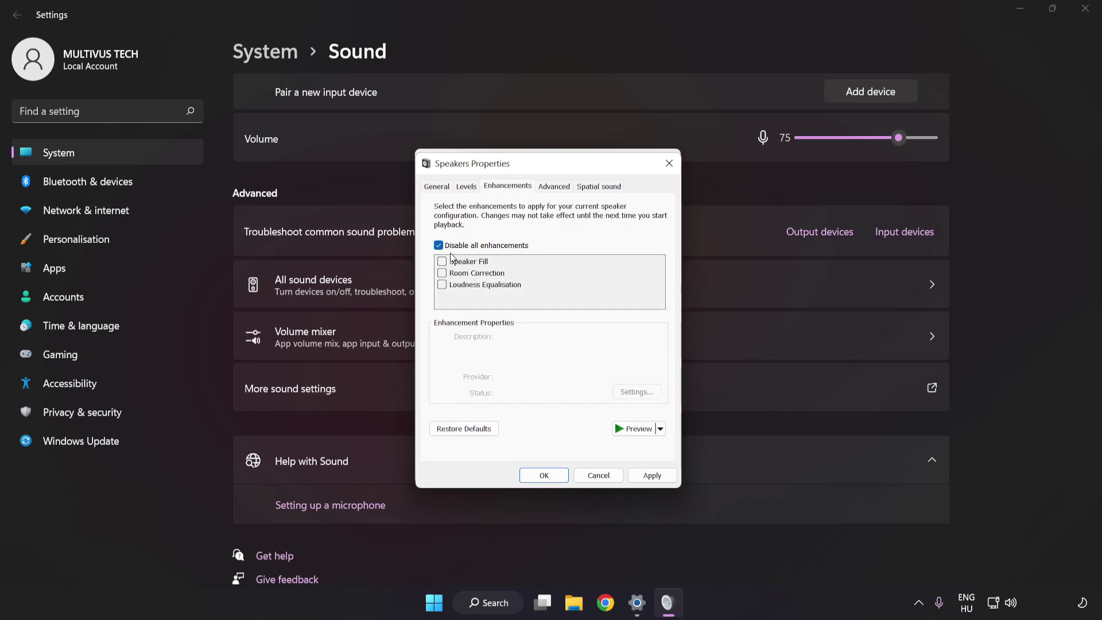
pyautogui.click(652, 475)
# - Keep the default format at 16 bit, 48000 Hz (DVD Quality), confirm, and close Sound and Settings
pyautogui.click(549, 189)
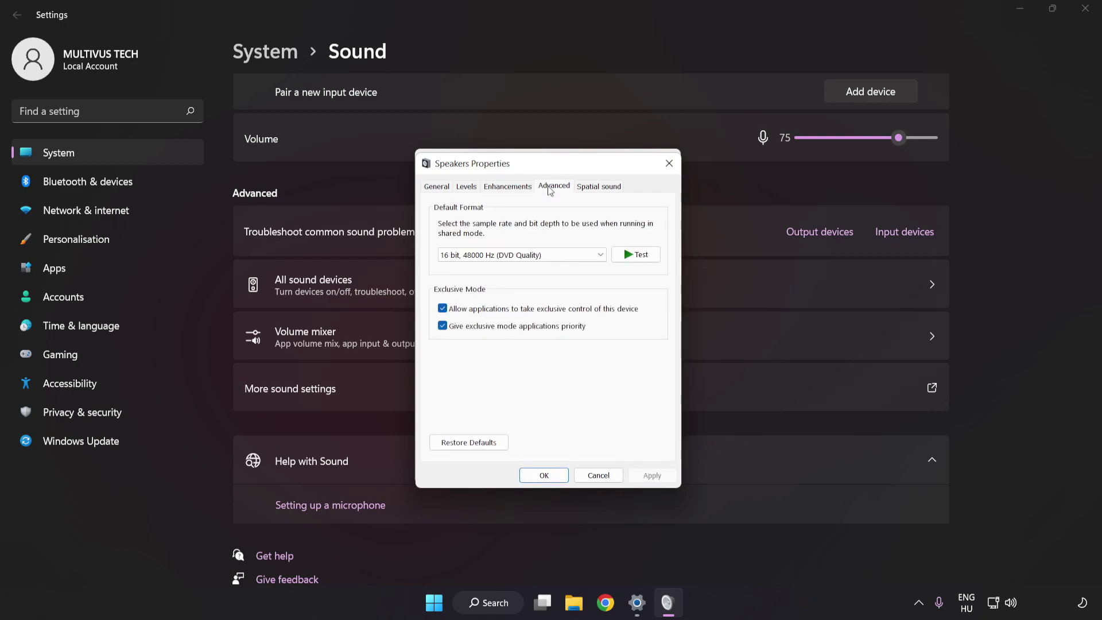
pyautogui.click(552, 257)
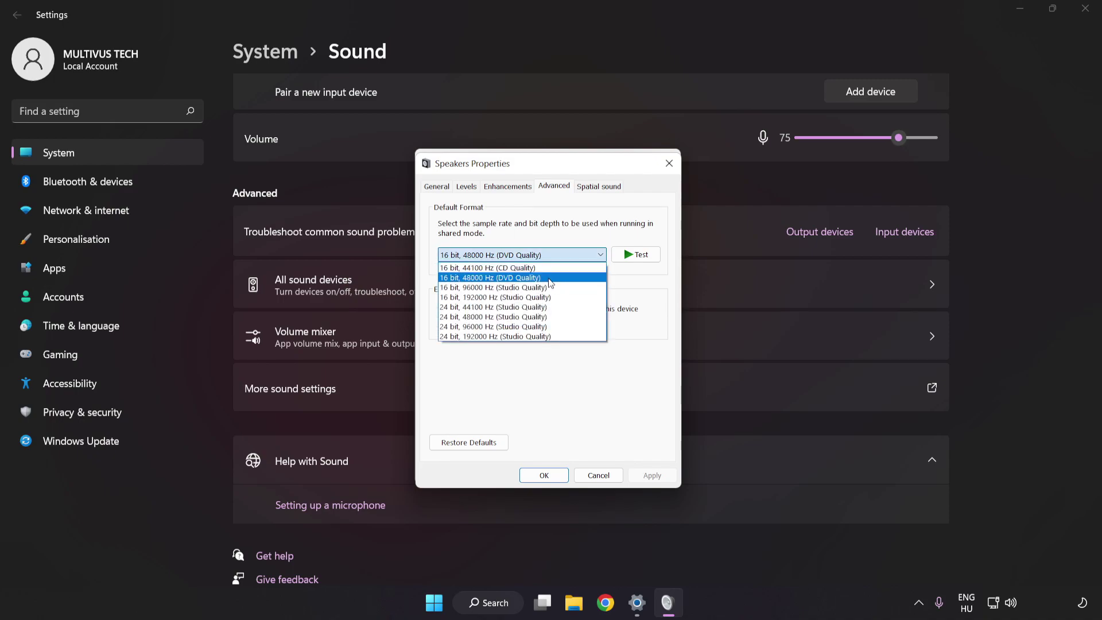
pyautogui.click(551, 278)
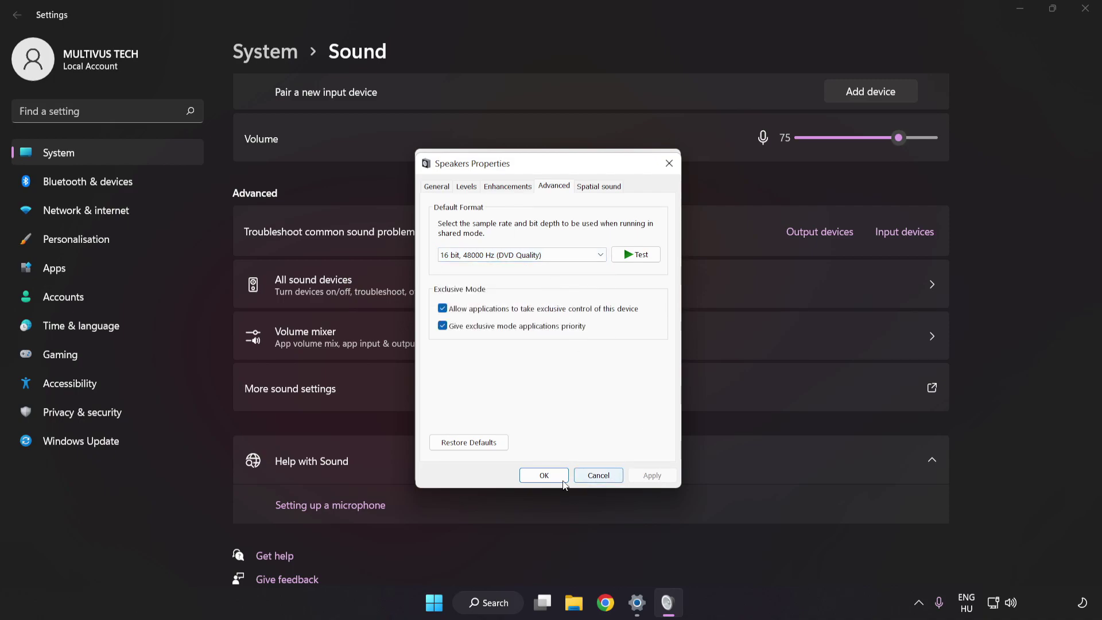
pyautogui.click(543, 476)
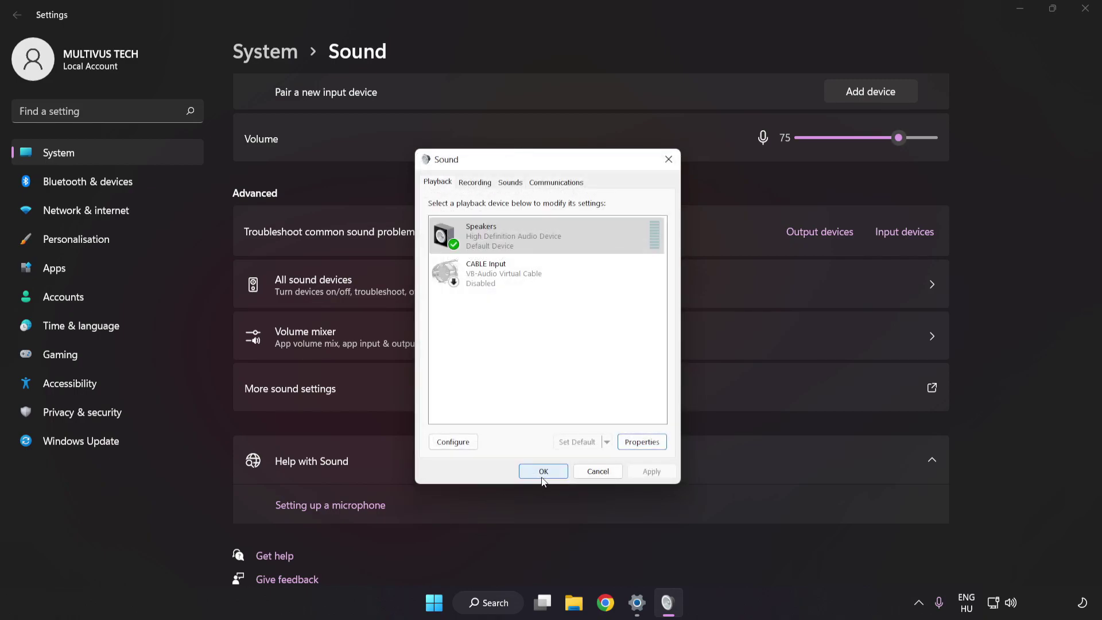
pyautogui.click(543, 471)
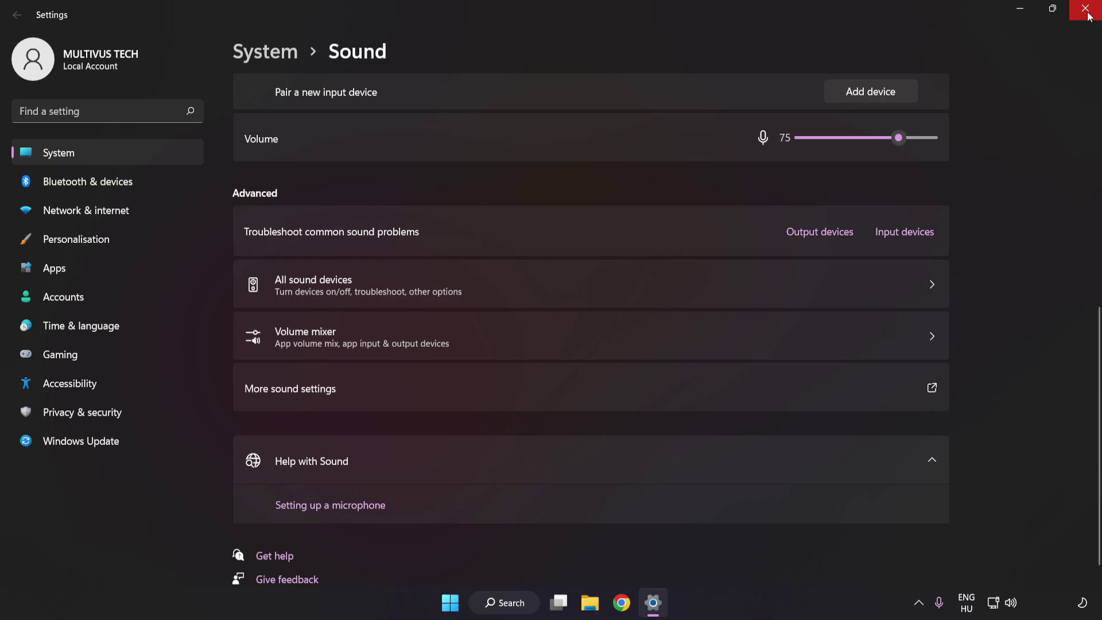
pyautogui.click(1087, 10)
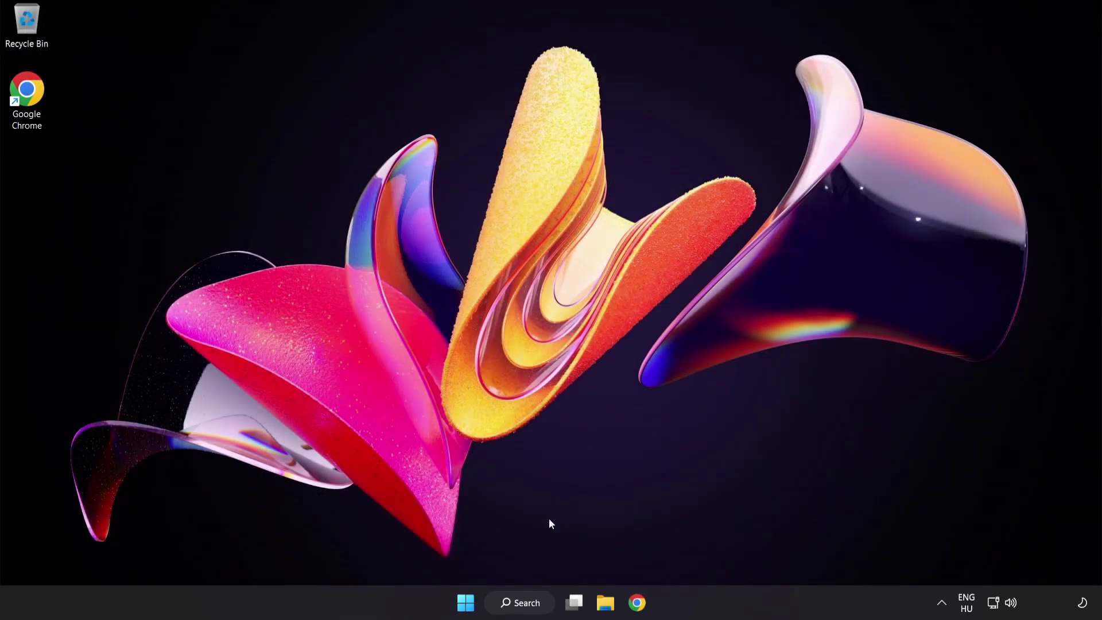
# - Find Device Manager through Start Search and open it
pyautogui.click(465, 603)
pyautogui.click(729, 553)
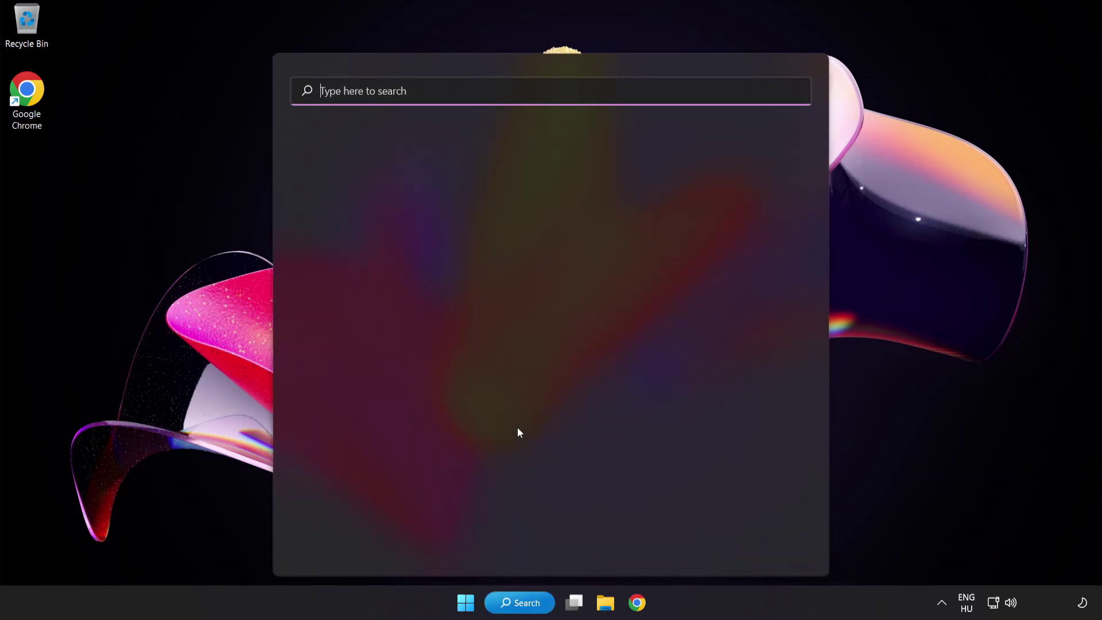
pyautogui.write('dev')
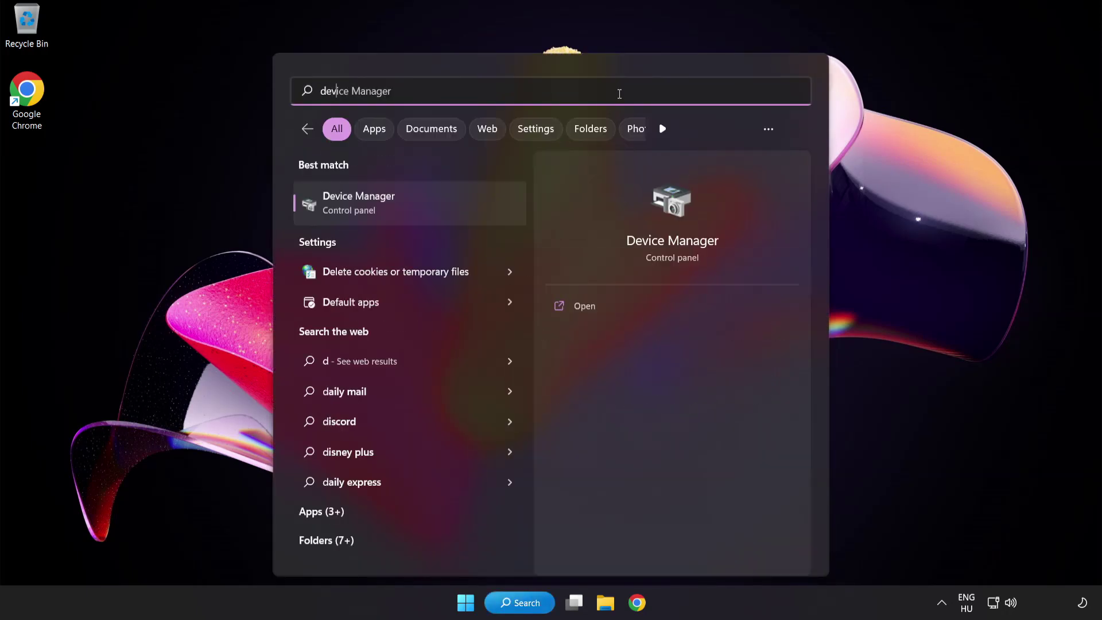
pyautogui.write('ice manager')
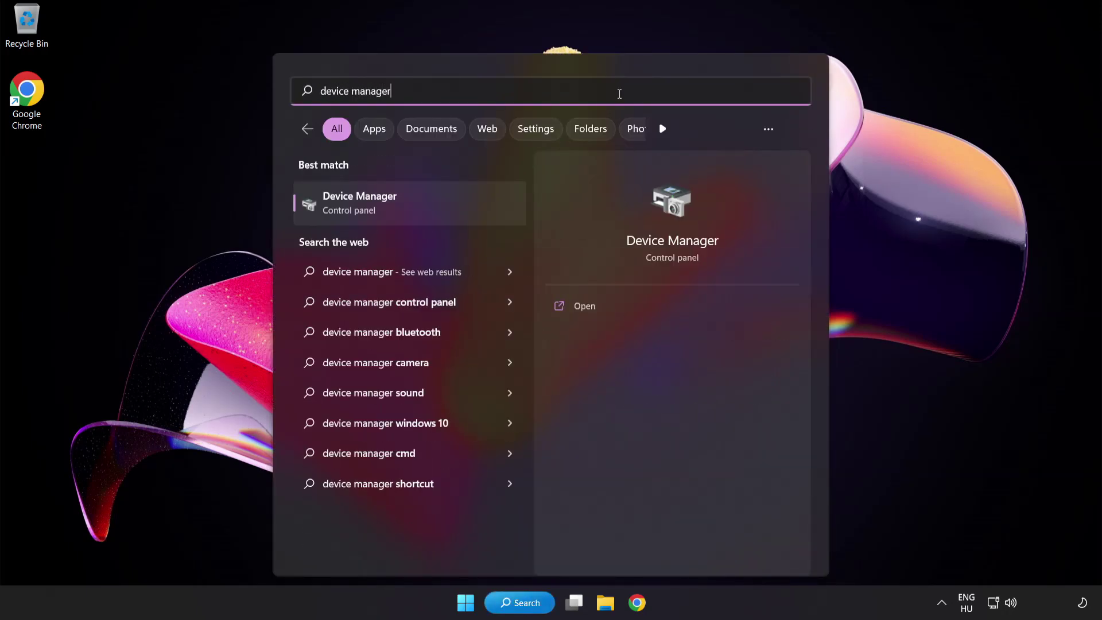
pyautogui.click(428, 207)
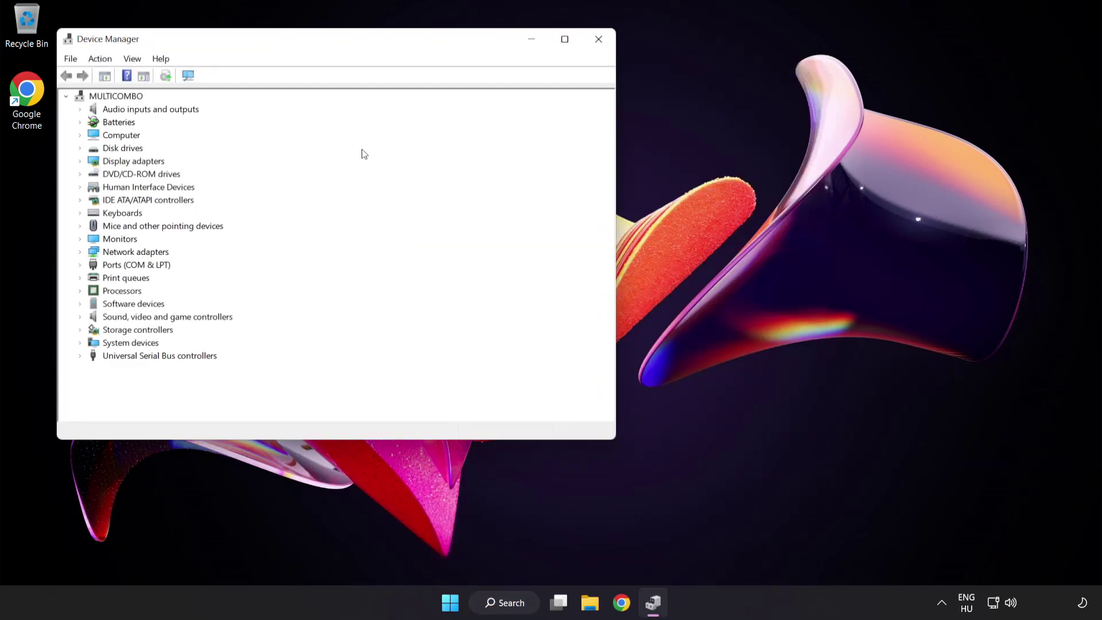
# - Expand Sound, video and game controllers and bring up actions for the High Definition Audio Device
pyautogui.moveTo(322, 47); pyautogui.dragTo(524, 118)
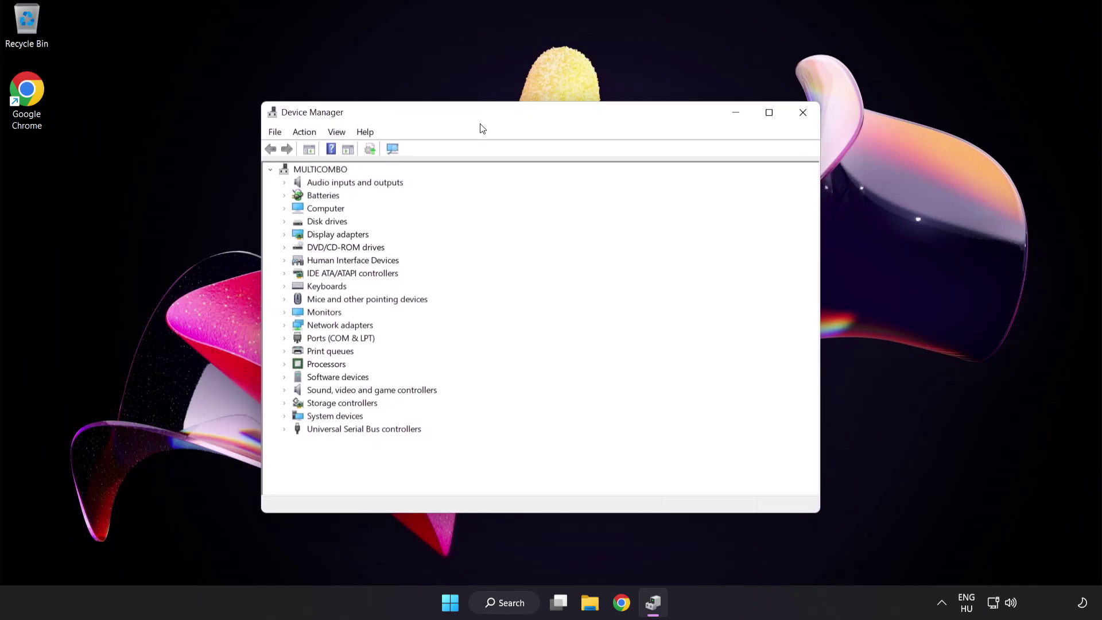
pyautogui.click(300, 392)
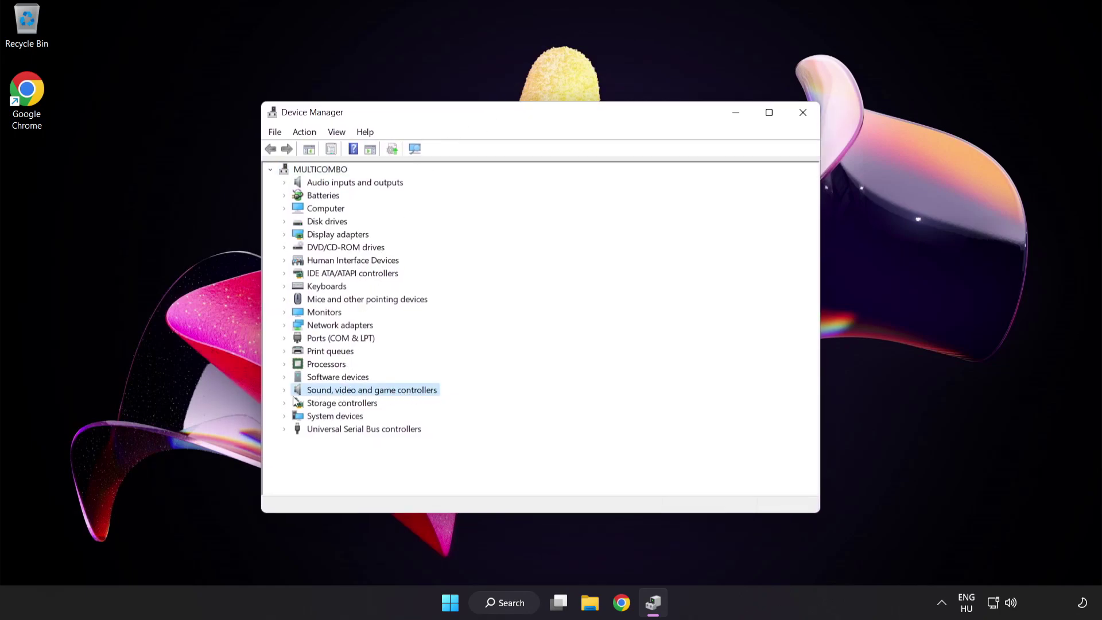
pyautogui.click(284, 391)
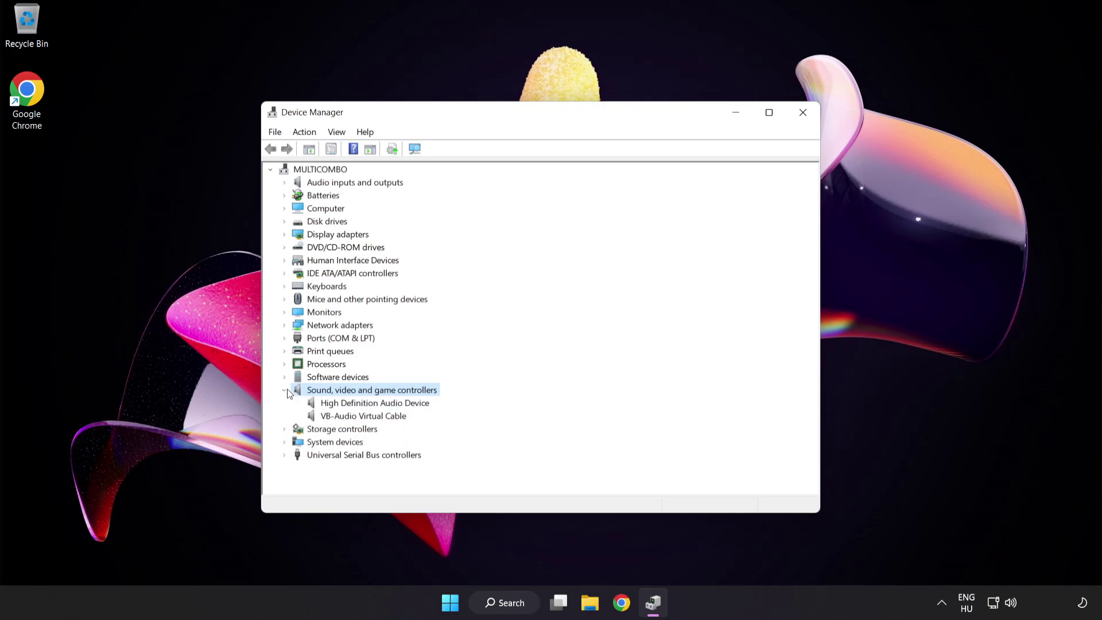
pyautogui.click(331, 402)
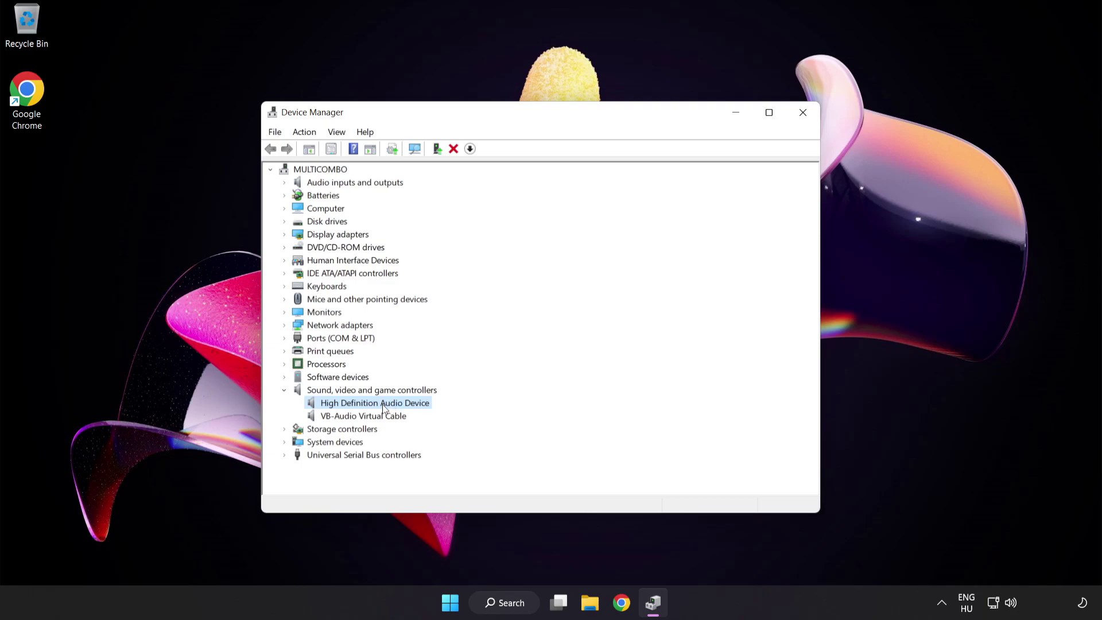
pyautogui.rightClick(383, 404)
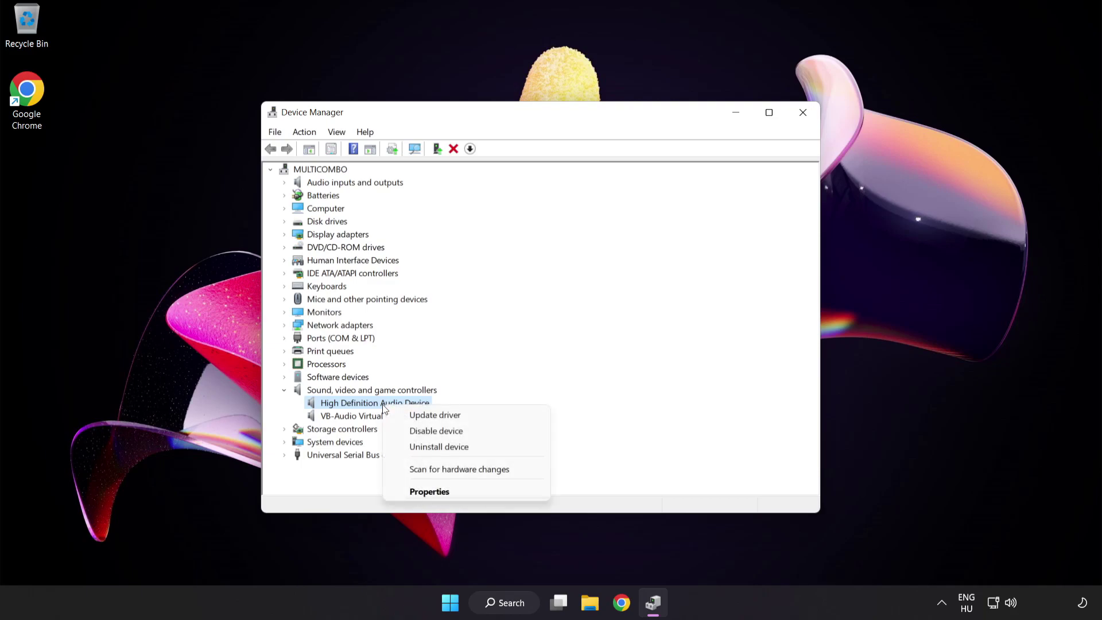
# - Start updating the audio driver and choose to pick from the list of compatible drivers
pyautogui.click(470, 421)
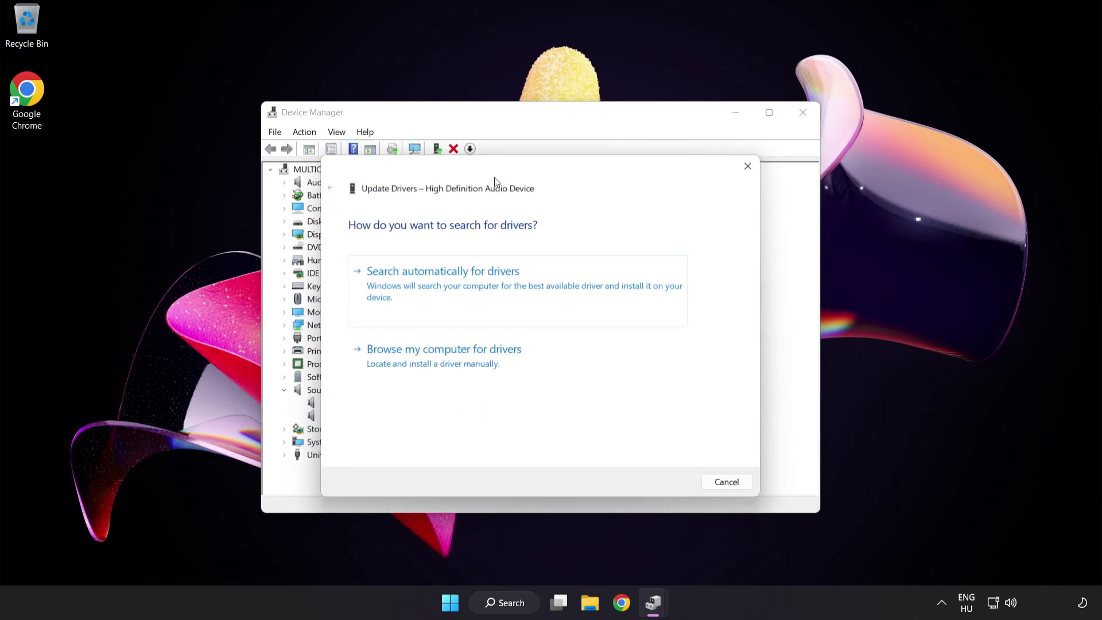
pyautogui.moveTo(497, 176); pyautogui.dragTo(522, 157)
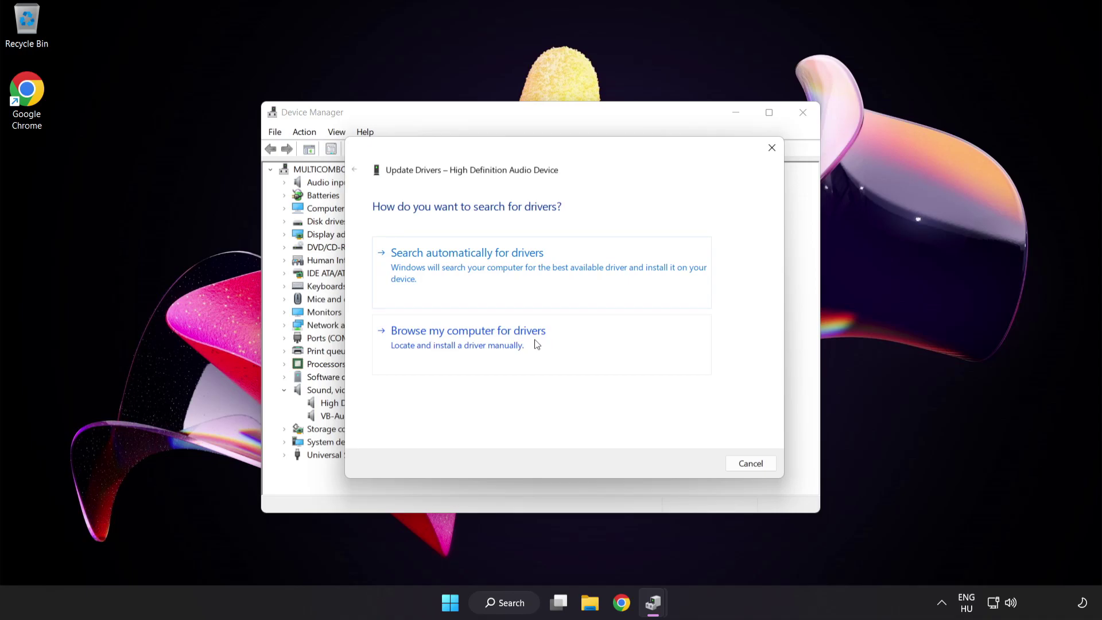
pyautogui.click(496, 349)
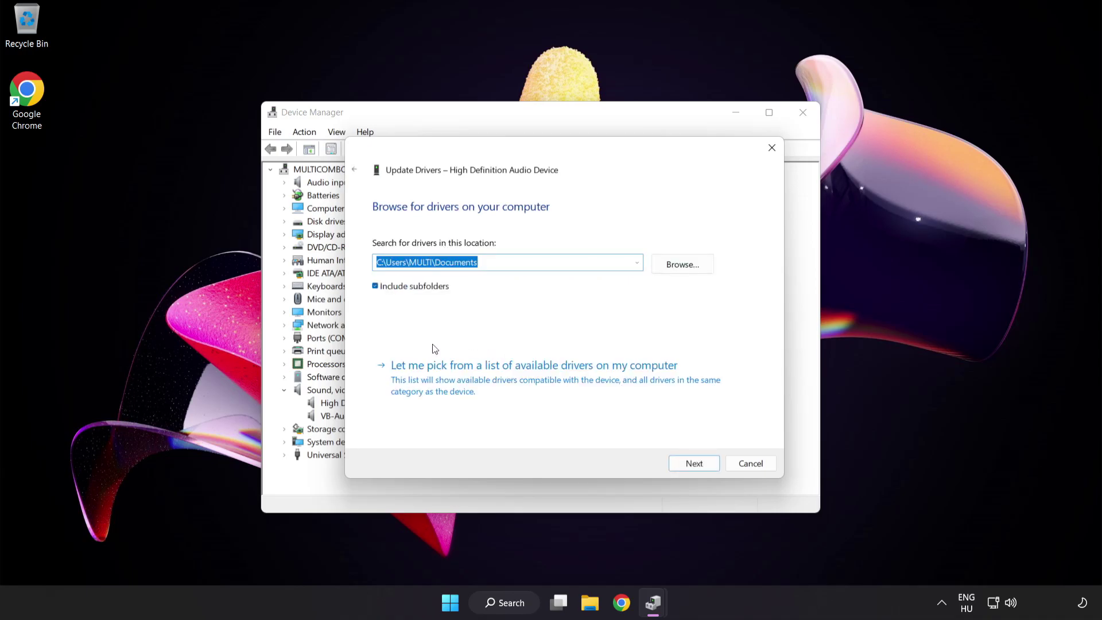
pyautogui.click(483, 388)
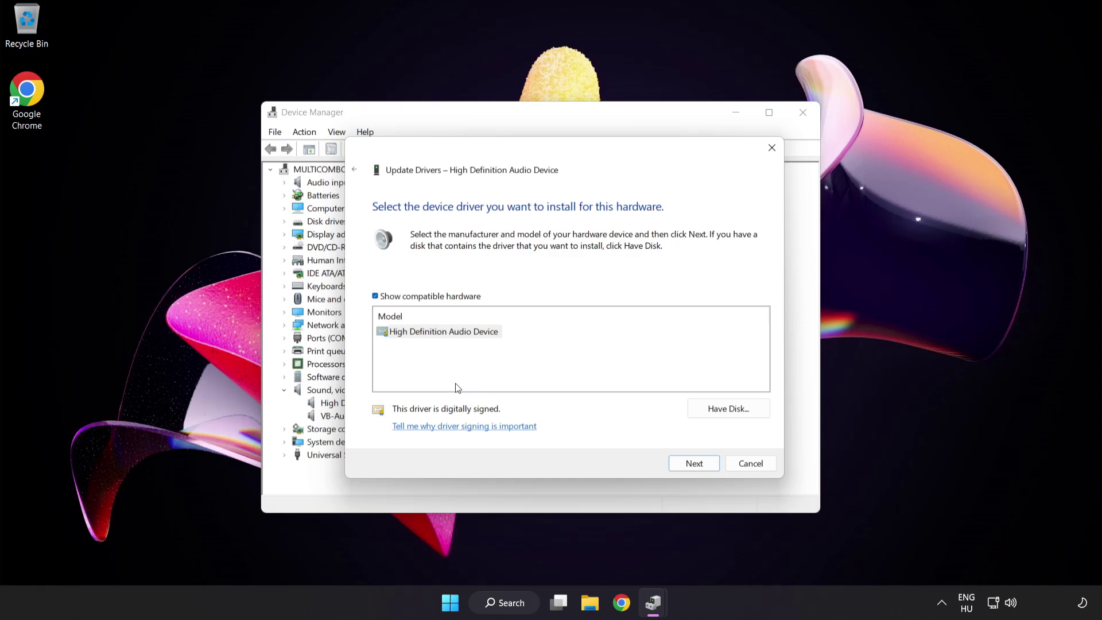
# - Reinstall the High Definition Audio Device driver, confirm the warning, and close Device Manager
pyautogui.click(402, 334)
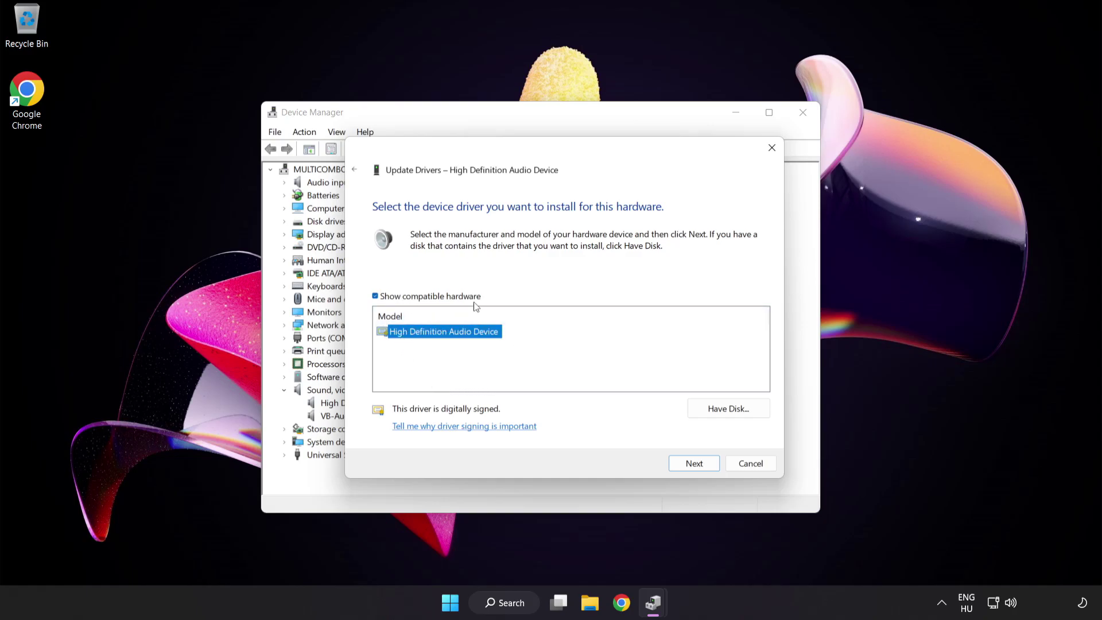
pyautogui.click(703, 467)
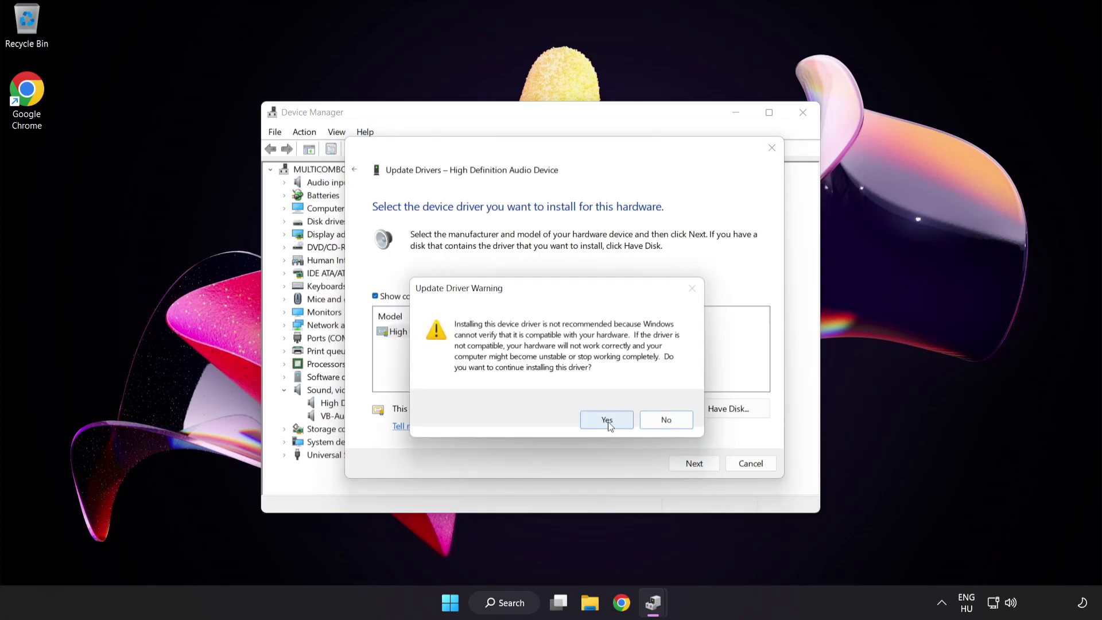
pyautogui.click(607, 421)
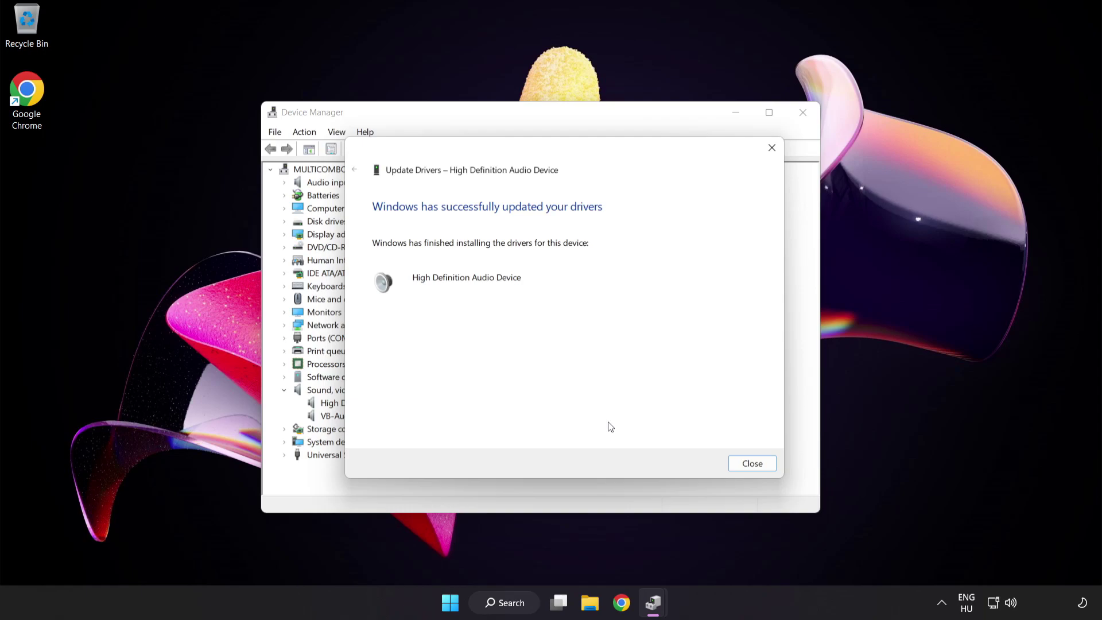
pyautogui.click(751, 464)
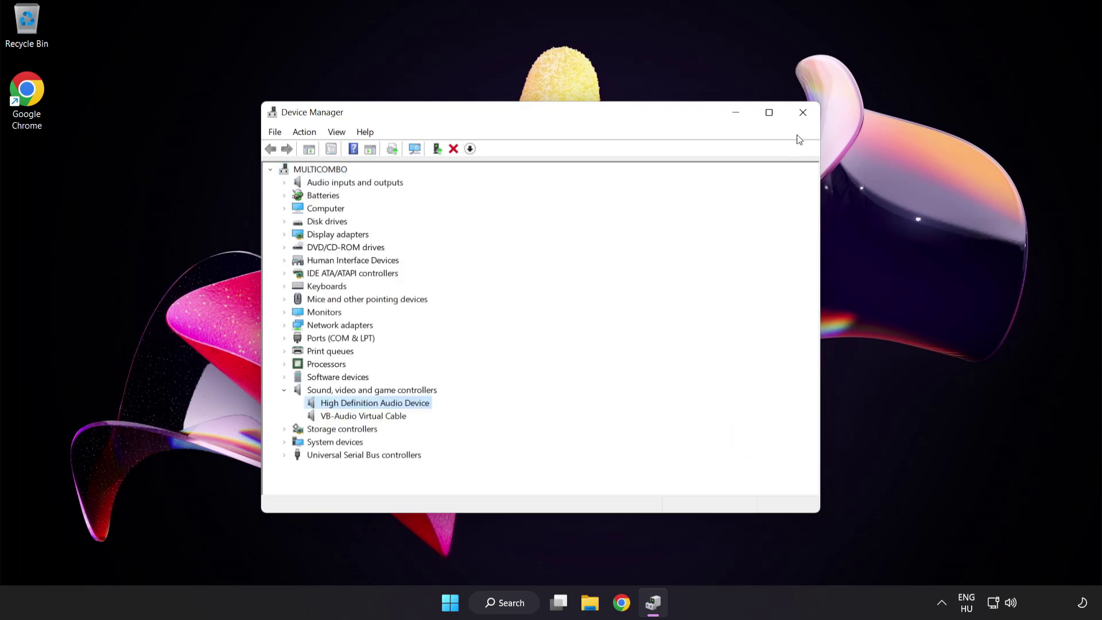
pyautogui.click(804, 112)
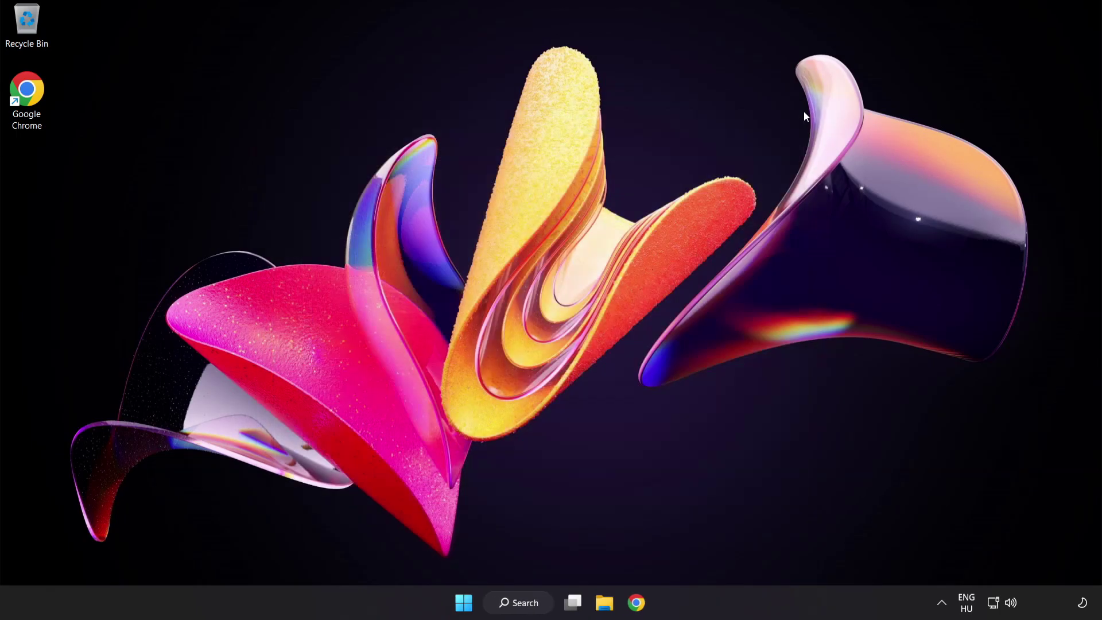
# - Launch the Troubleshoot sound problems option from the volume tray icon's shortcuts
pyautogui.click(466, 603)
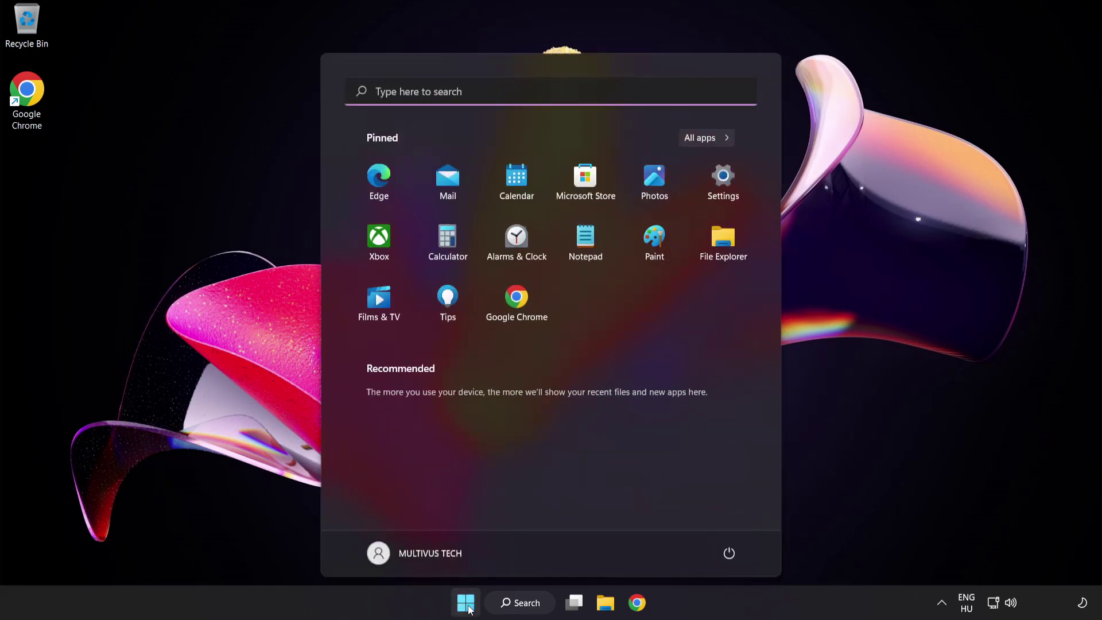
pyautogui.click(730, 556)
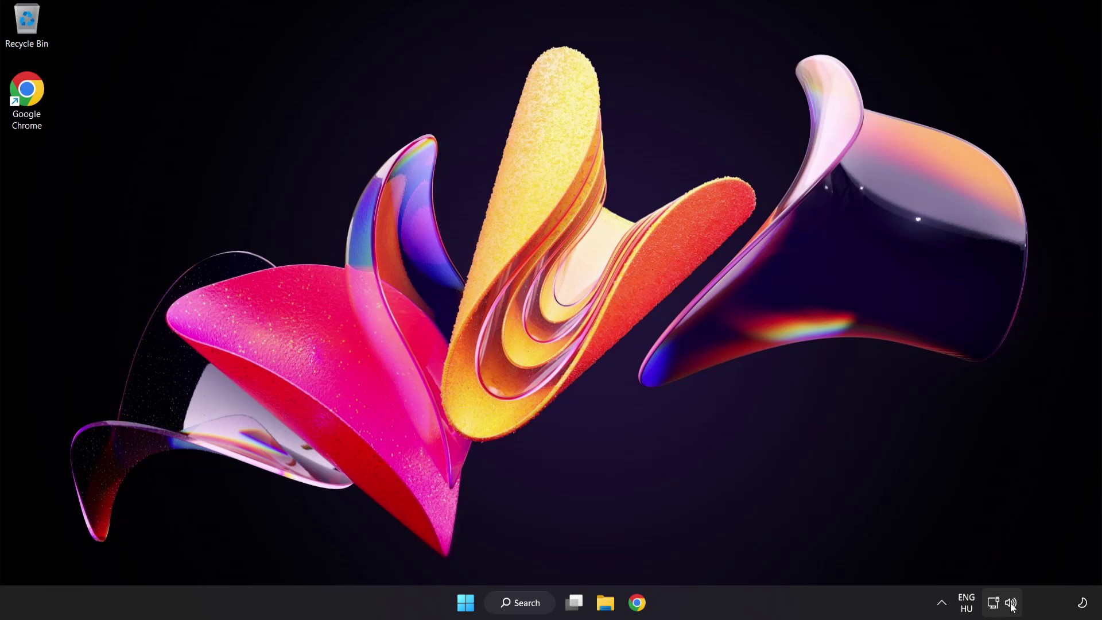
pyautogui.rightClick(1012, 605)
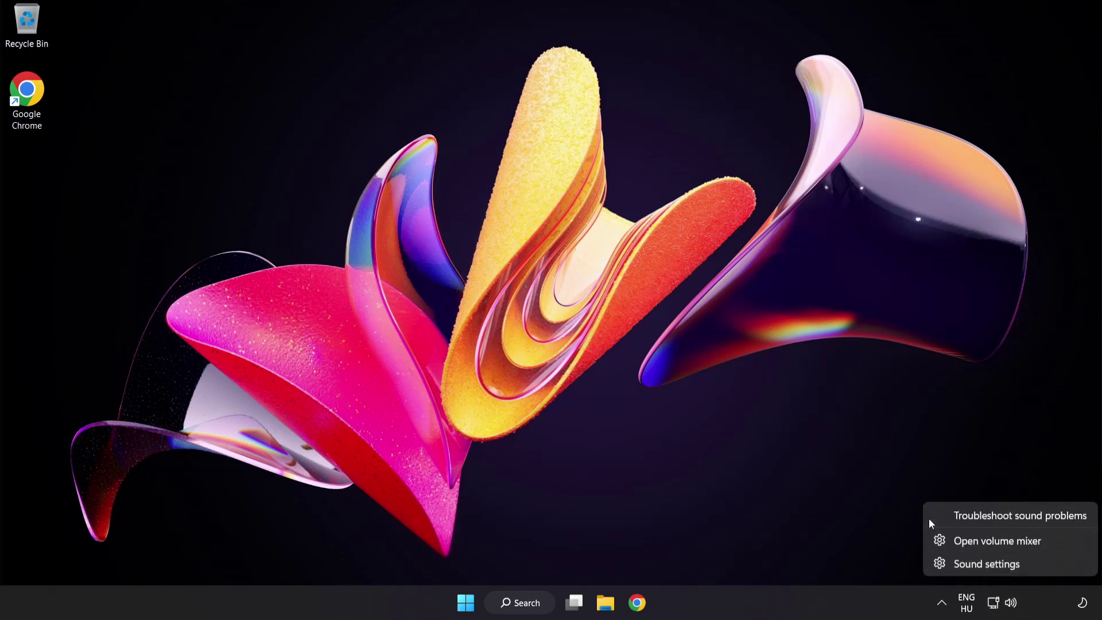
pyautogui.click(1023, 515)
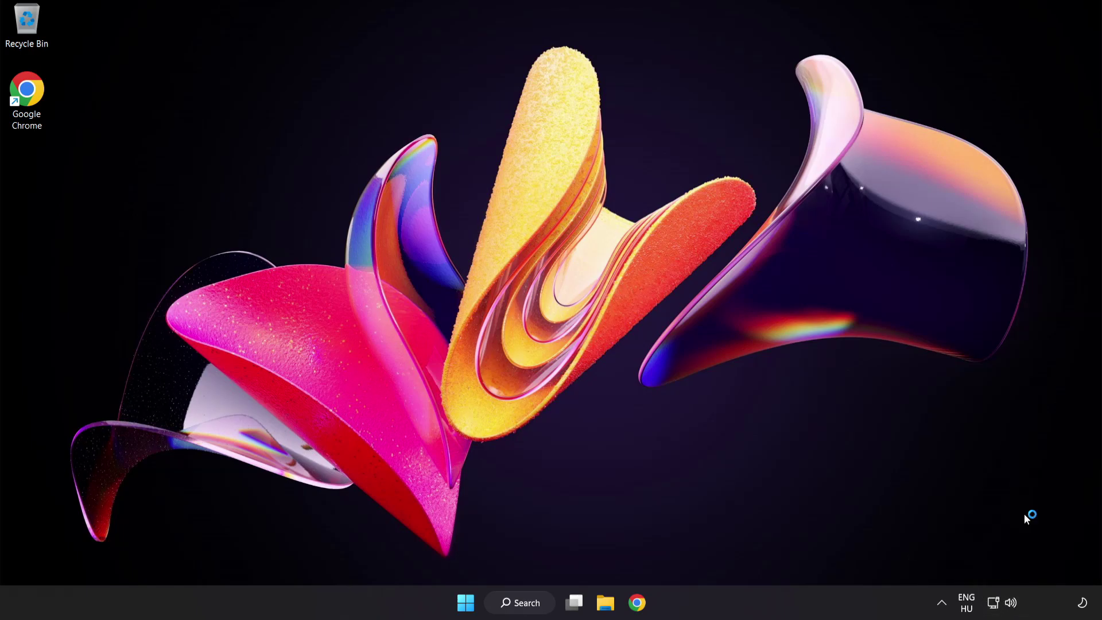